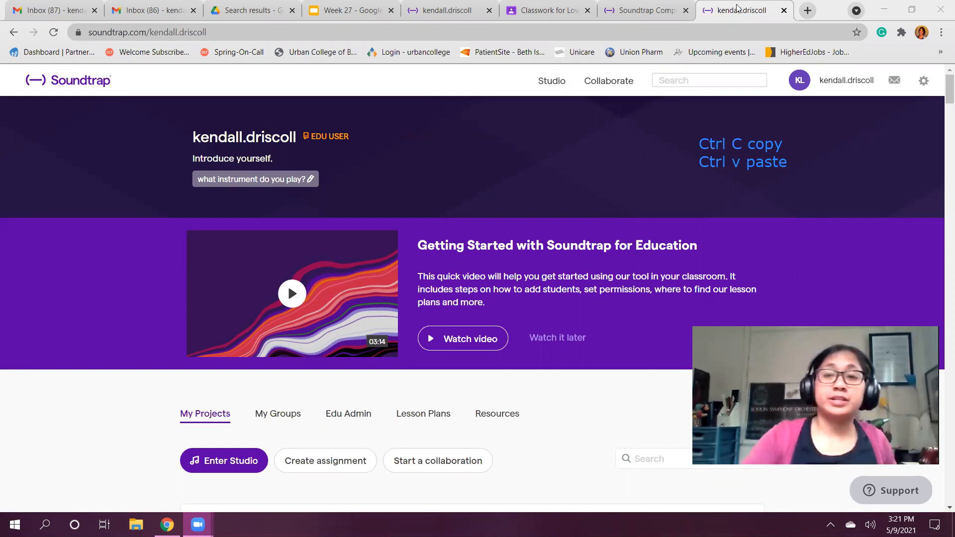
Step: Switch to the Soundtrap composition project and add a new piano and keyboards track below the F chord track
{"action": "left_click", "coordinate": [632, 7]}
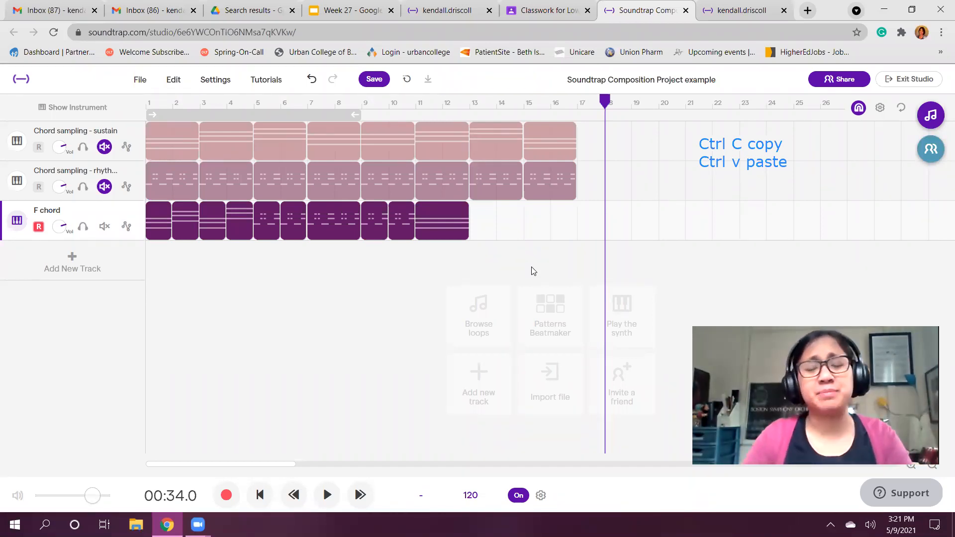
{"action": "left_click", "coordinate": [174, 190]}
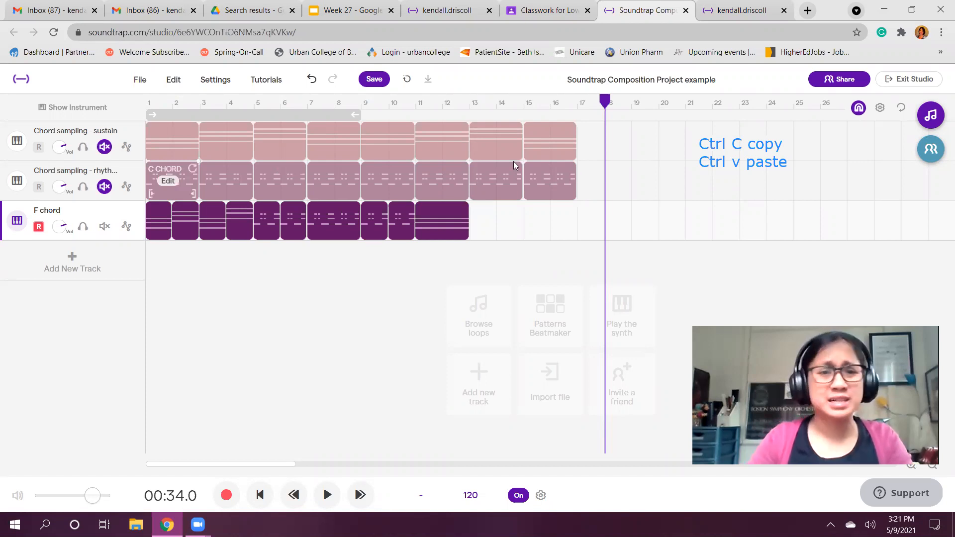
{"action": "left_click", "coordinate": [215, 185]}
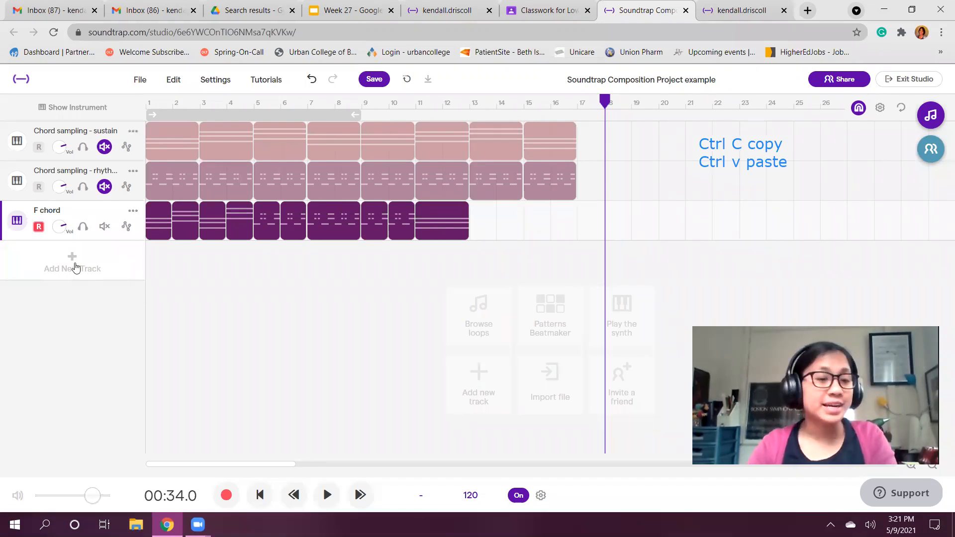
{"action": "left_click", "coordinate": [75, 267]}
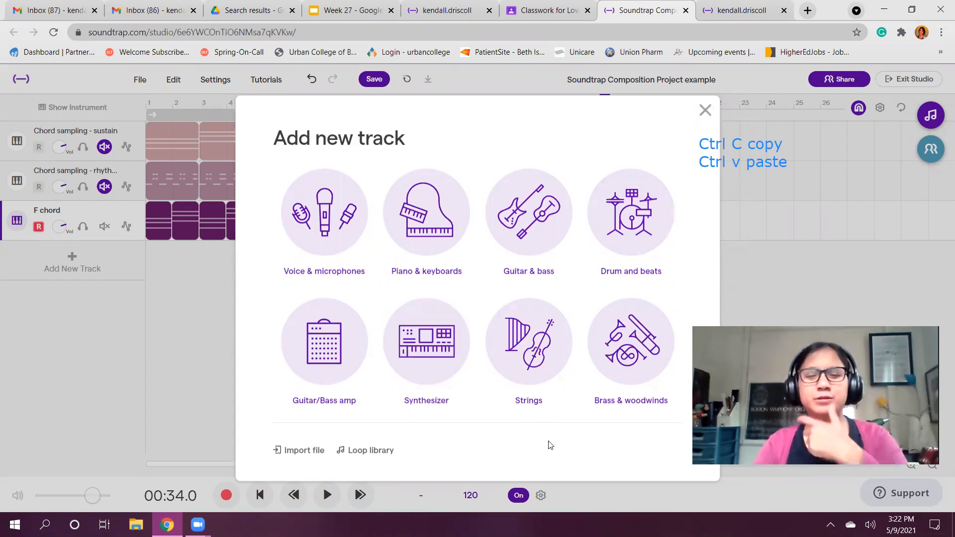
{"action": "left_click", "coordinate": [438, 234]}
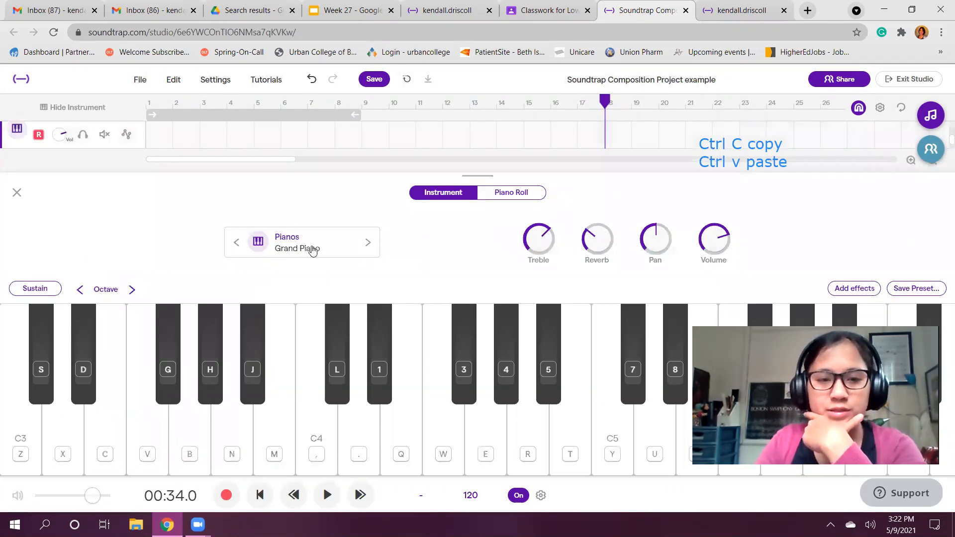
Step: Change the new track's instrument from Grand Piano to the Glockenspiel 1 preset in the Pitched Percussion group of Keyboards
{"action": "left_click", "coordinate": [358, 255]}
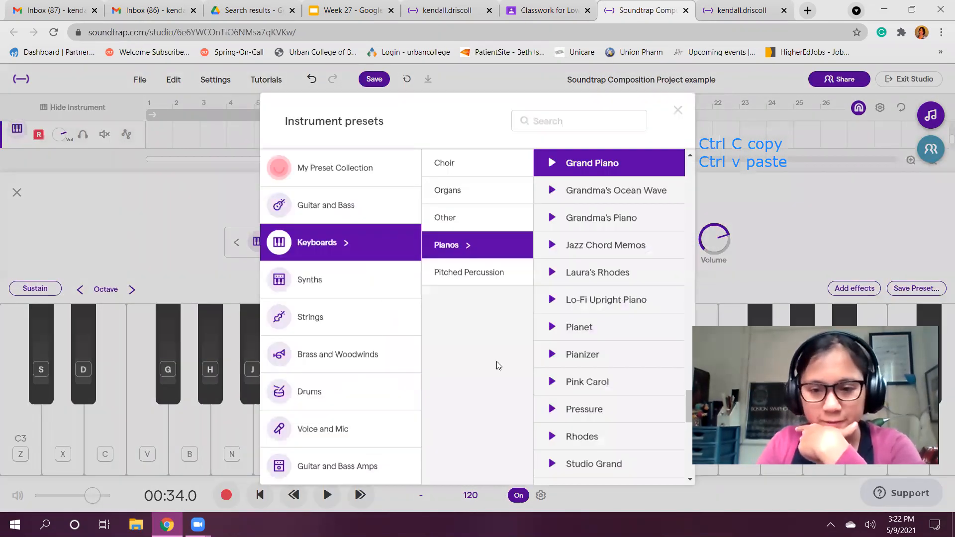
{"action": "scroll", "coordinate": [582, 322], "scroll_direction": "down", "scroll_amount": 3}
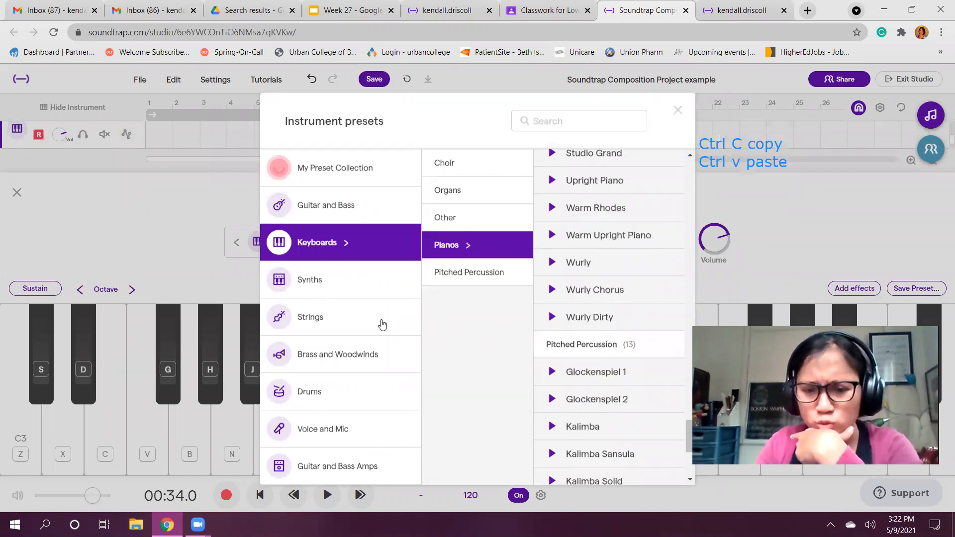
{"action": "left_click", "coordinate": [562, 334]}
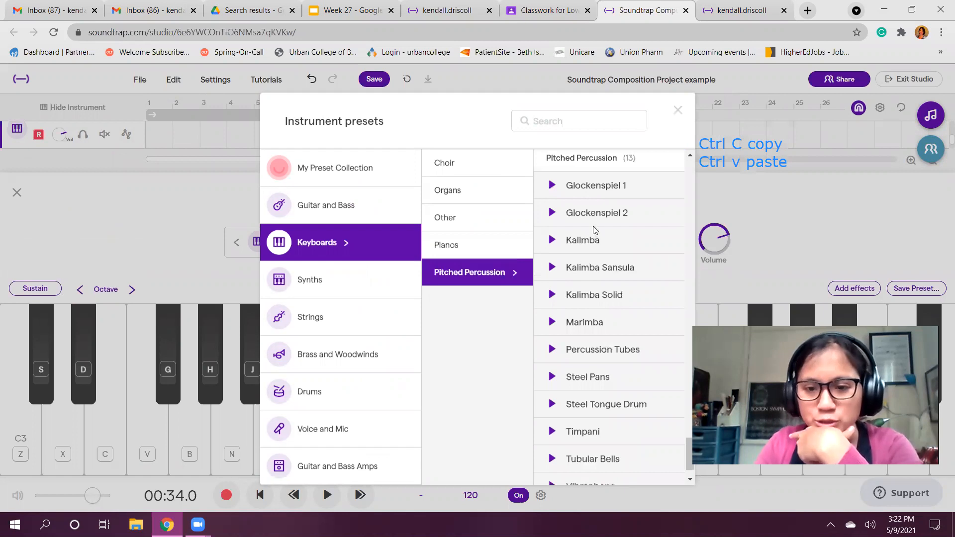
{"action": "scroll", "coordinate": [603, 273], "scroll_direction": "up", "scroll_amount": 1}
{"action": "scroll", "coordinate": [609, 313], "scroll_direction": "down", "scroll_amount": 2}
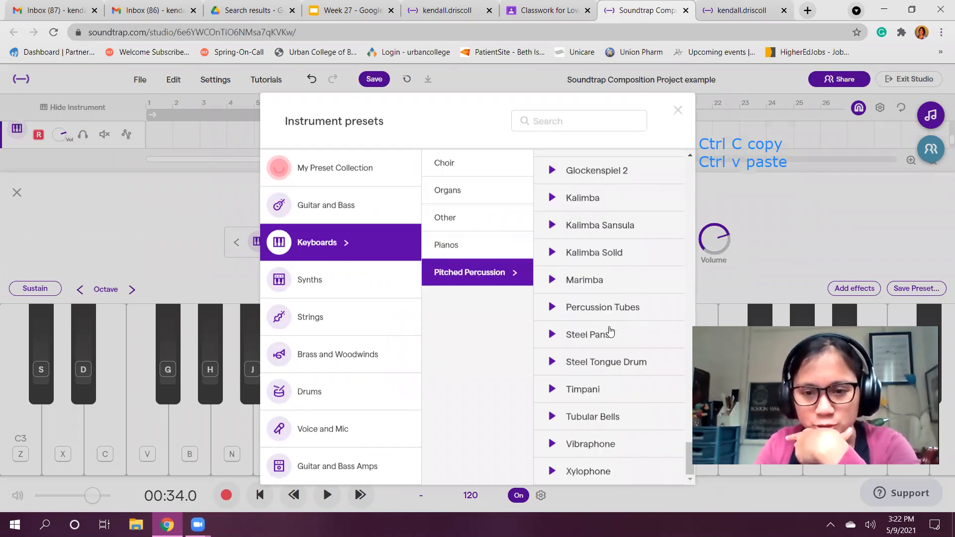
{"action": "scroll", "coordinate": [611, 328], "scroll_direction": "up", "scroll_amount": 1}
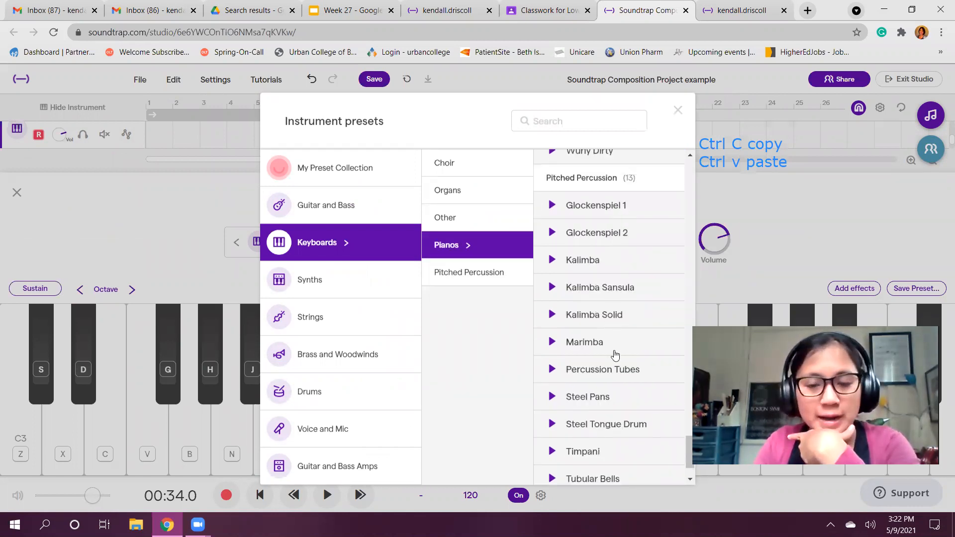
{"action": "left_click", "coordinate": [612, 215]}
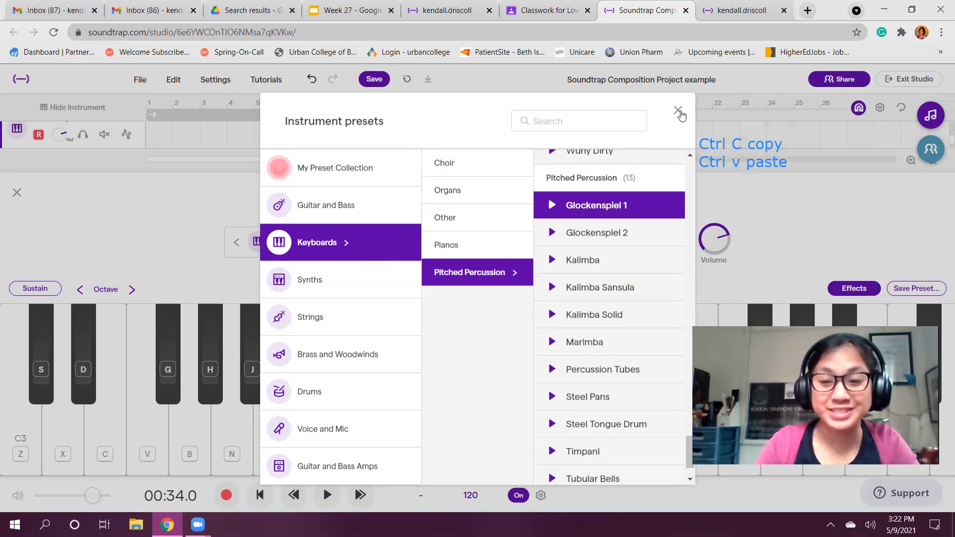
{"action": "left_click", "coordinate": [608, 199]}
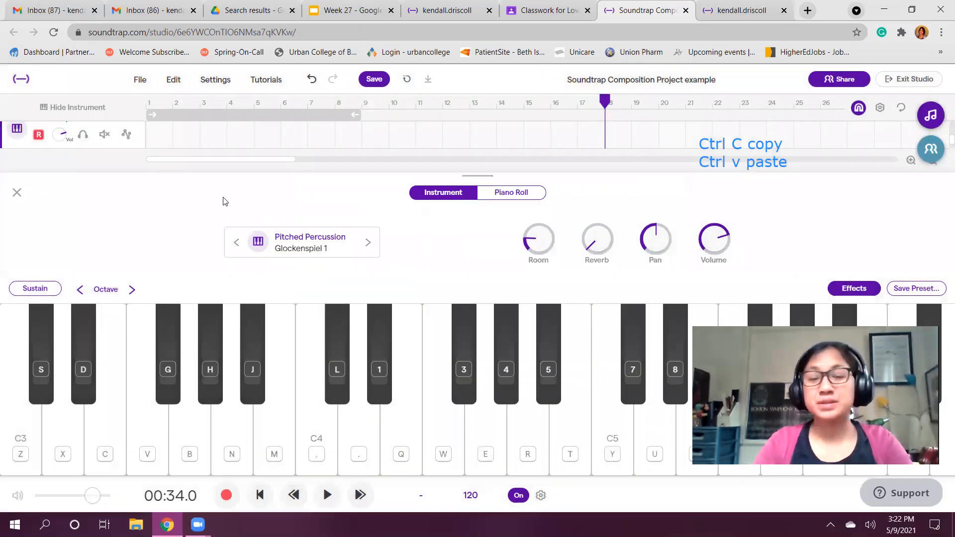
Step: Move the playhead to the start of bar 1 and shrink the instrument area to reveal the Glockenspiel 1 track
{"action": "left_click", "coordinate": [147, 103]}
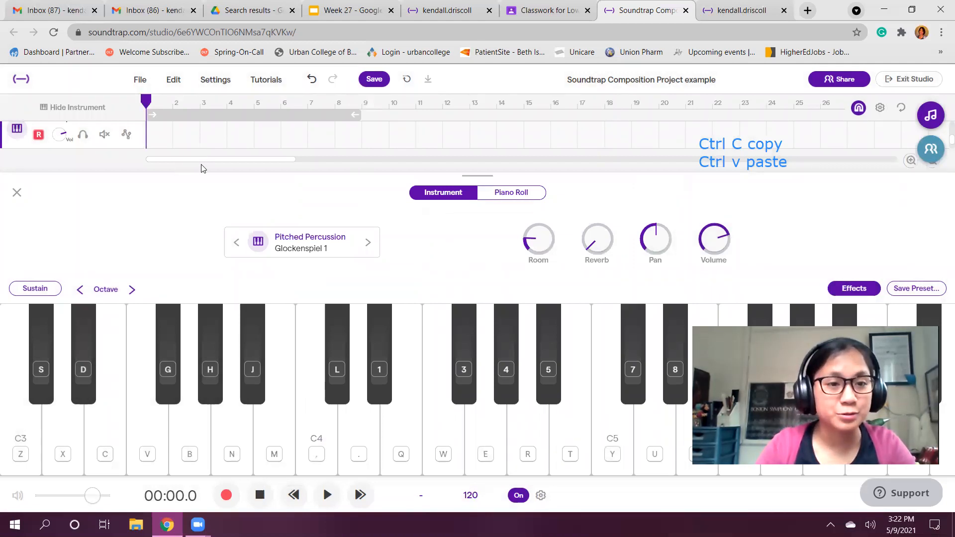
{"action": "left_click_drag", "start_coordinate": [201, 175], "coordinate": [203, 261]}
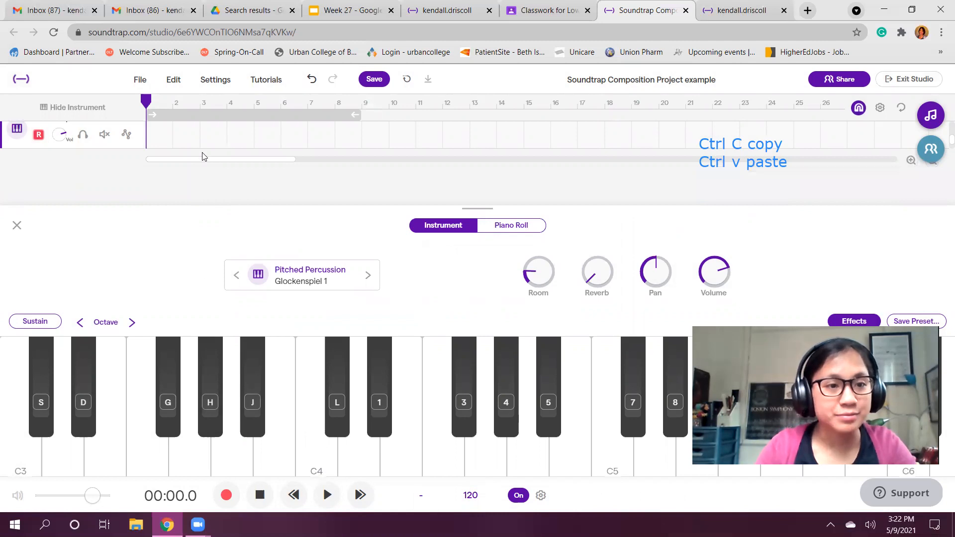
{"action": "scroll", "coordinate": [151, 154], "scroll_direction": "up", "scroll_amount": 5}
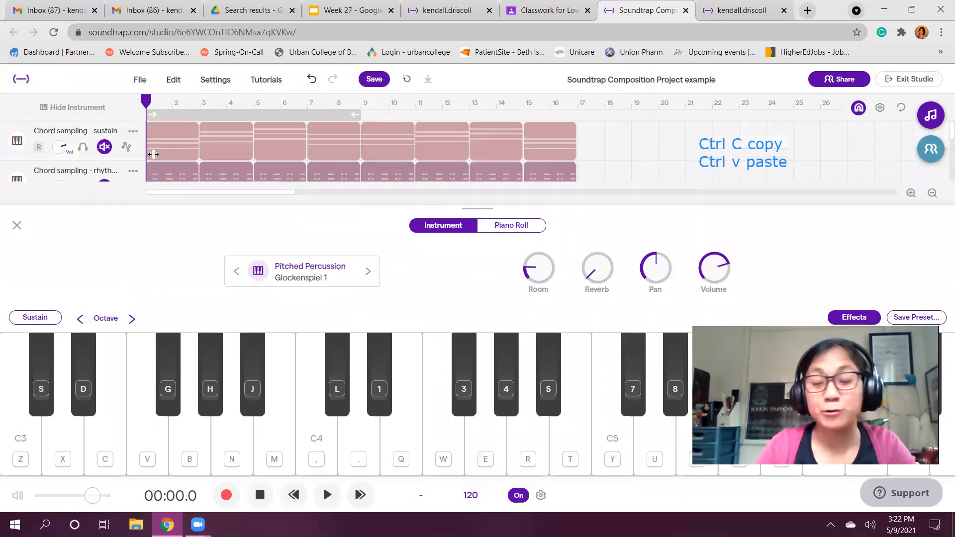
{"action": "scroll", "coordinate": [153, 154], "scroll_direction": "down", "scroll_amount": 3}
{"action": "scroll", "coordinate": [155, 169], "scroll_direction": "down", "scroll_amount": 1}
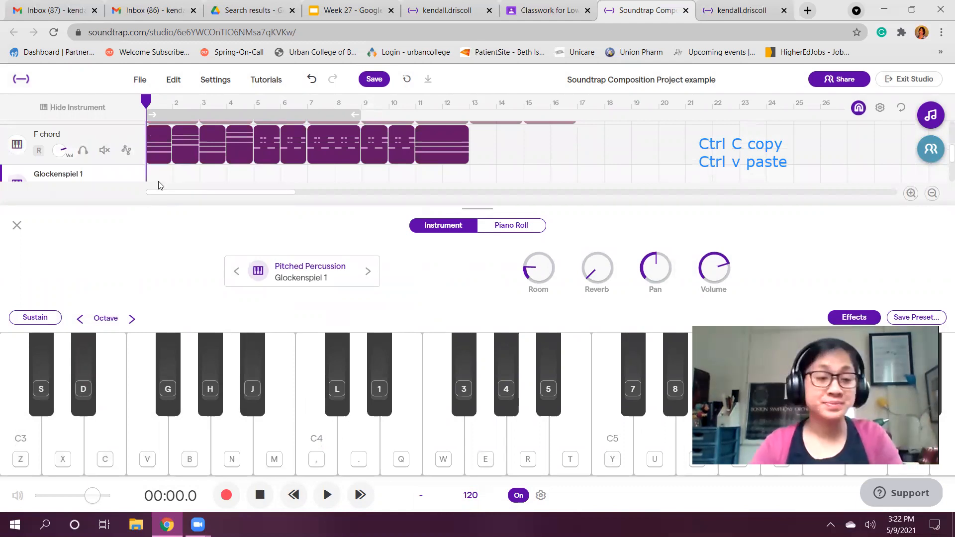
{"action": "scroll", "coordinate": [159, 170], "scroll_direction": "down", "scroll_amount": 1}
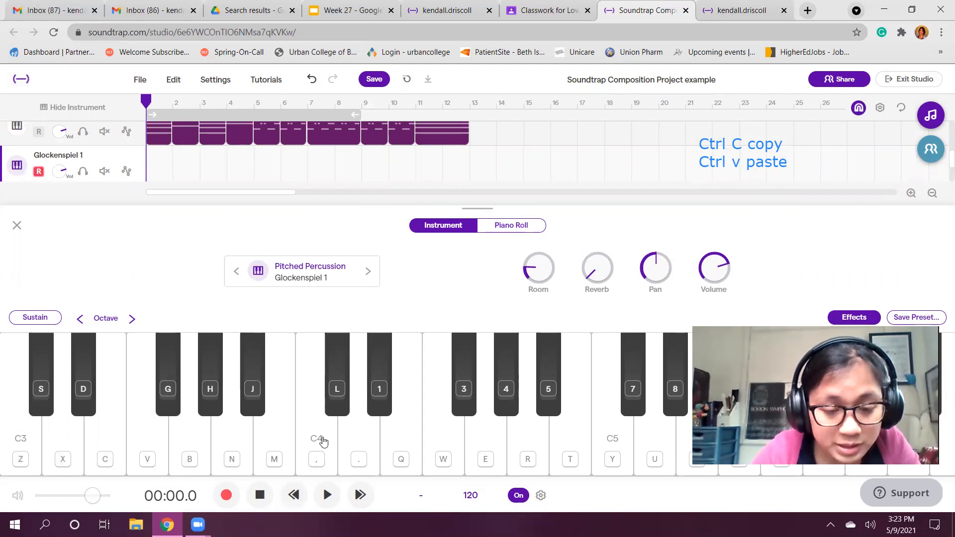
Step: Audition the glockenspiel notes C4, E and F on the virtual piano
{"action": "left_click", "coordinate": [321, 440]}
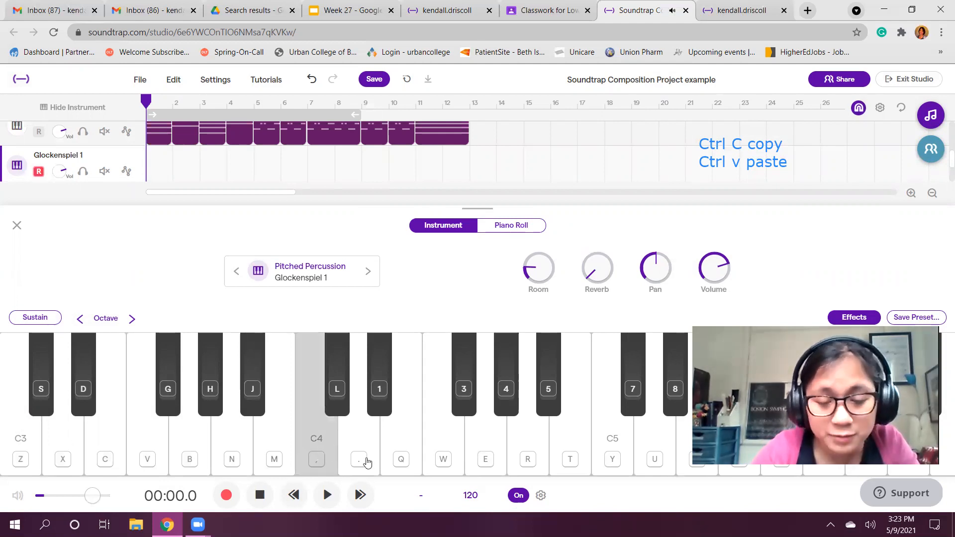
{"action": "left_click", "coordinate": [401, 441]}
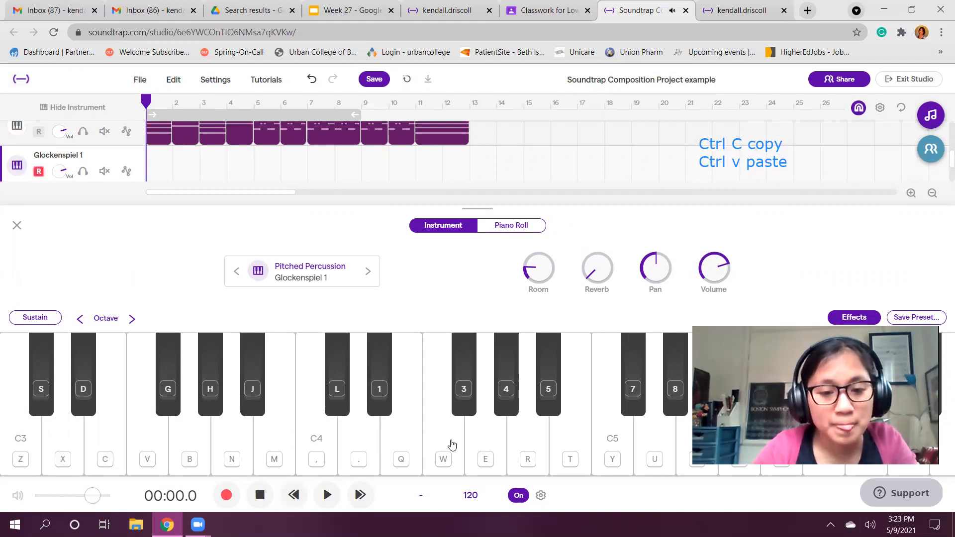
{"action": "left_click", "coordinate": [395, 449]}
{"action": "left_click", "coordinate": [438, 447]}
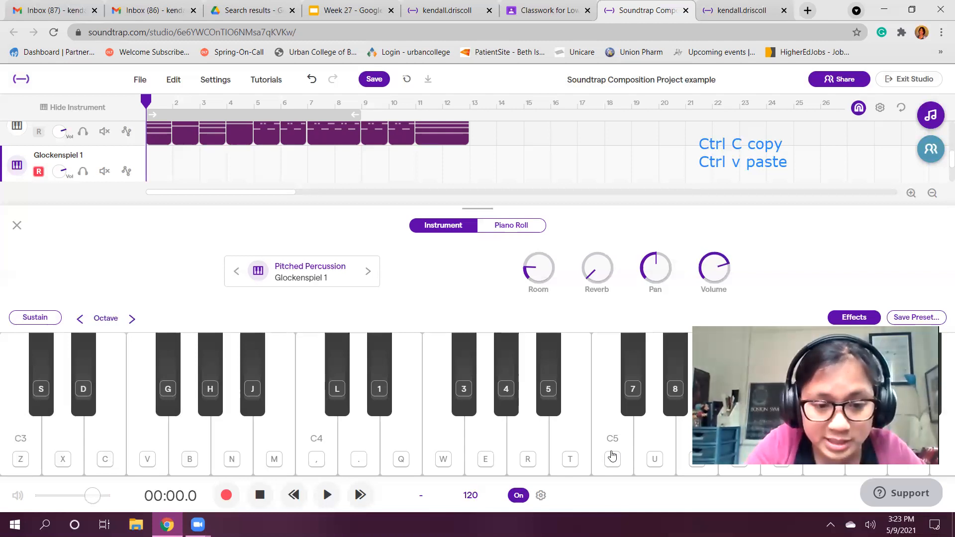
Step: Try out melody ideas on the glockenspiel with the notes C4, E, F and G, plus the low F
{"action": "key", "text": "comma"}
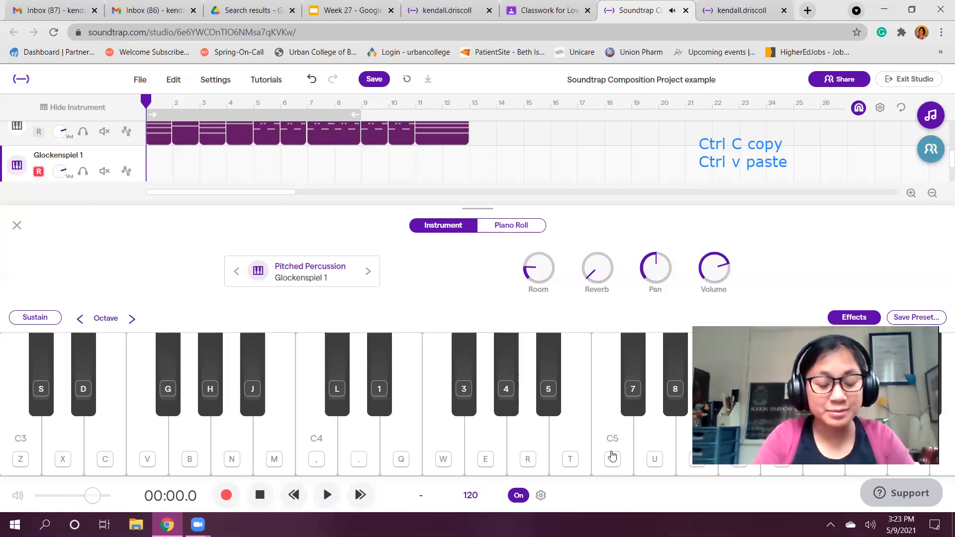
{"action": "key", "text": "comma"}
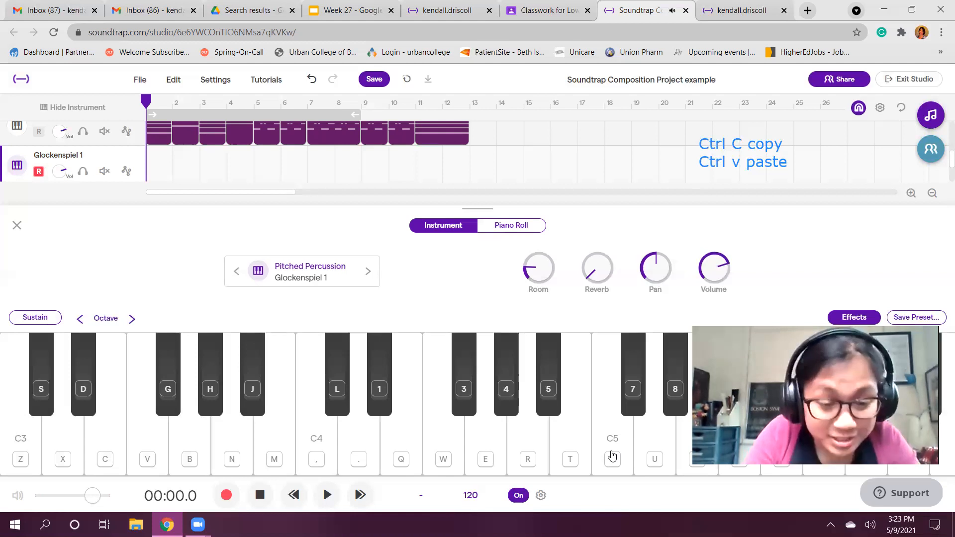
{"action": "key", "text": "q"}
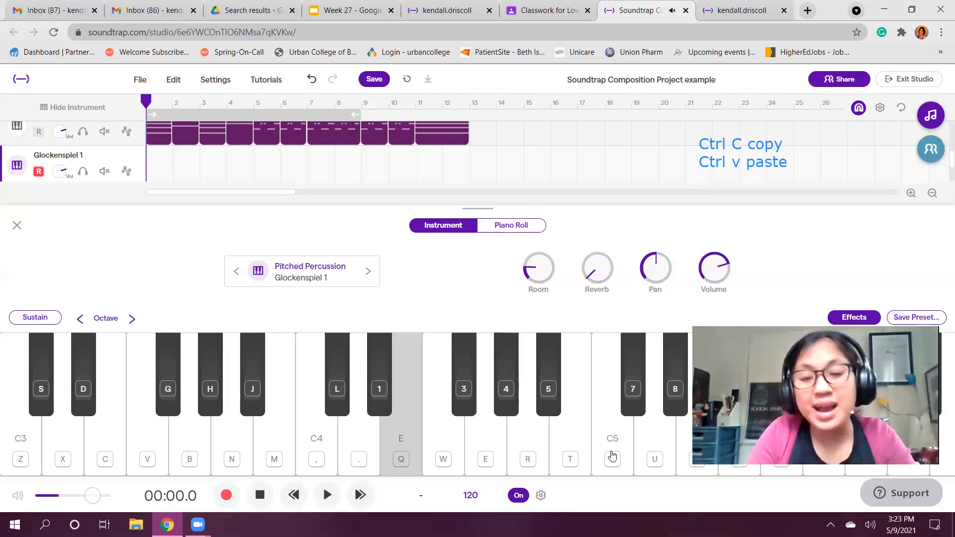
{"action": "key", "text": "w"}
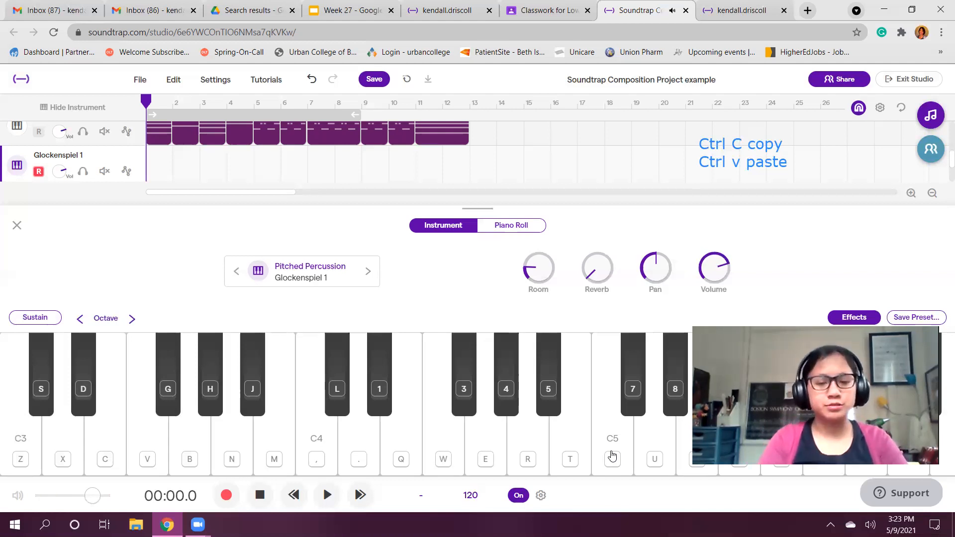
{"action": "key", "text": "comma"}
{"action": "key", "text": "q"}
{"action": "key", "text": "w"}
{"action": "key", "text": "e"}
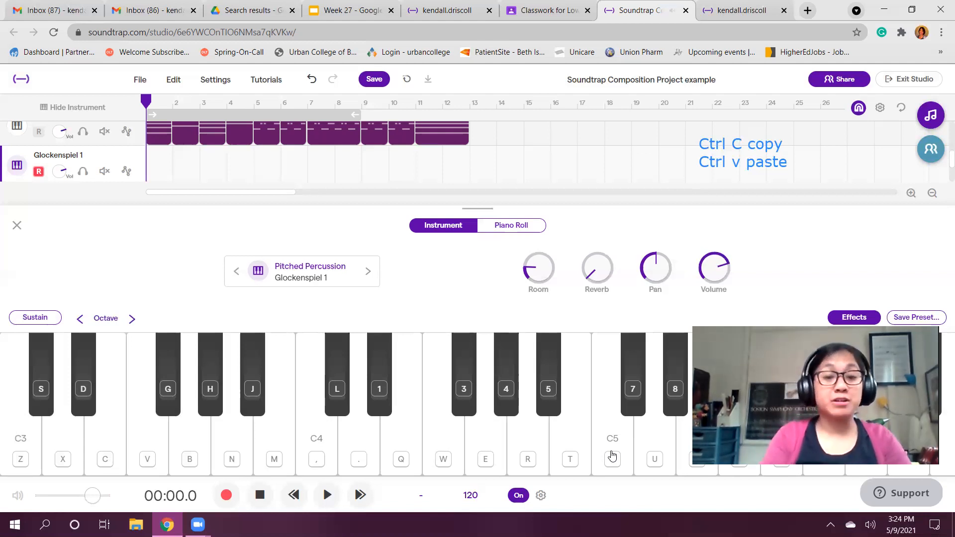
{"action": "key", "text": "v"}
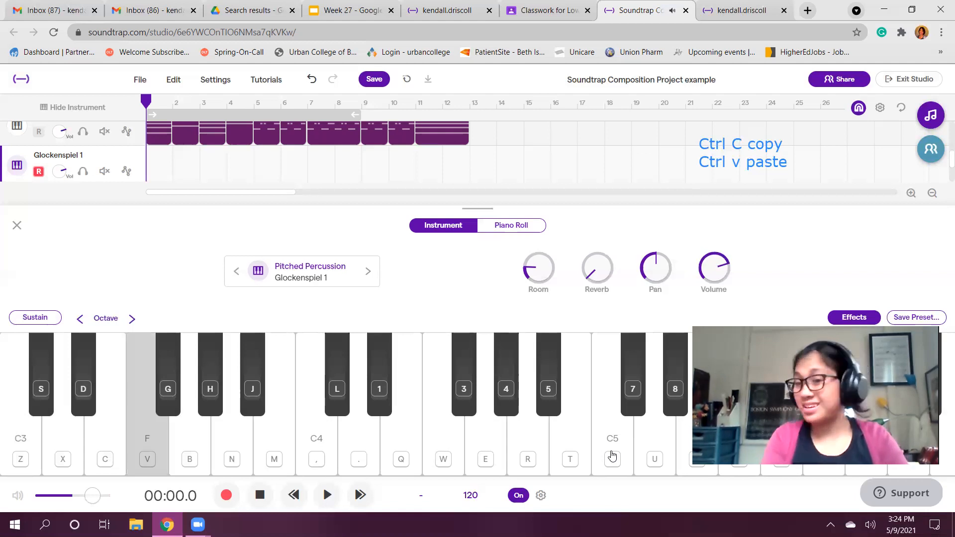
Step: Play the arrangement briefly from bar 1, stop it and return the playhead to the beginning
{"action": "key", "text": "space"}
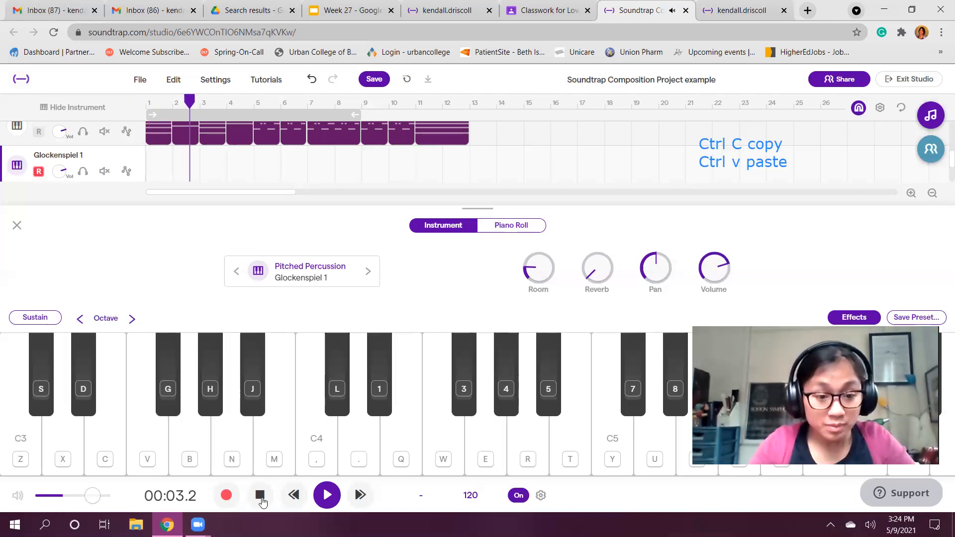
{"action": "left_click", "coordinate": [260, 495]}
{"action": "left_click_drag", "start_coordinate": [204, 100], "coordinate": [173, 101]}
{"action": "key", "text": "Return"}
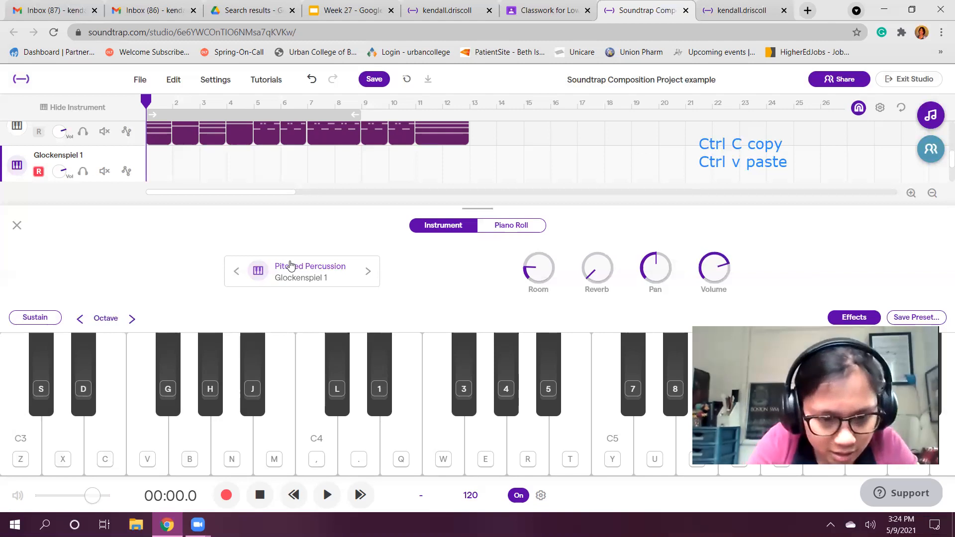
Step: Record a glockenspiel melody from bar 1 to bar 13 over the F chord track, using the notes C4, E, F and G
{"action": "key", "text": "comma"}
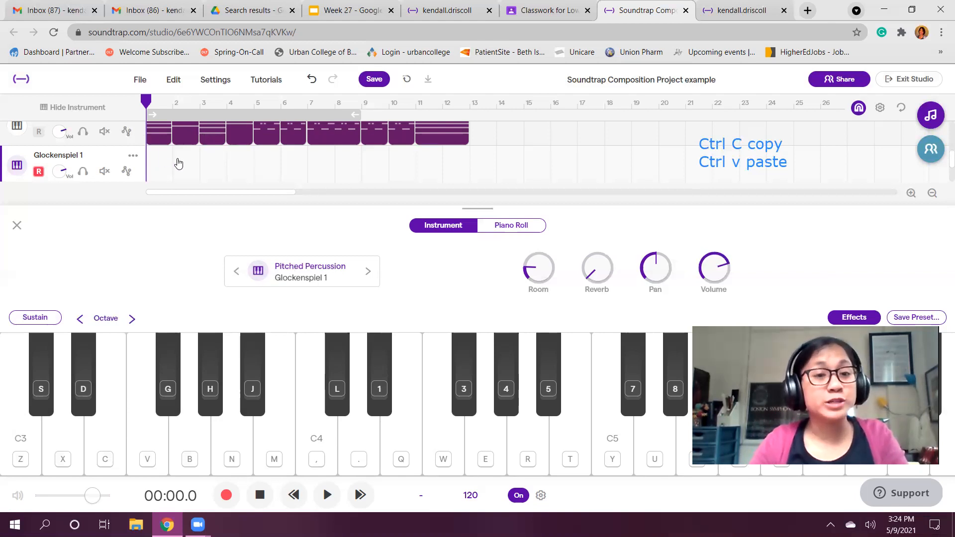
{"action": "scroll", "coordinate": [175, 158], "scroll_direction": "up", "scroll_amount": 2}
{"action": "scroll", "coordinate": [171, 153], "scroll_direction": "down", "scroll_amount": 1}
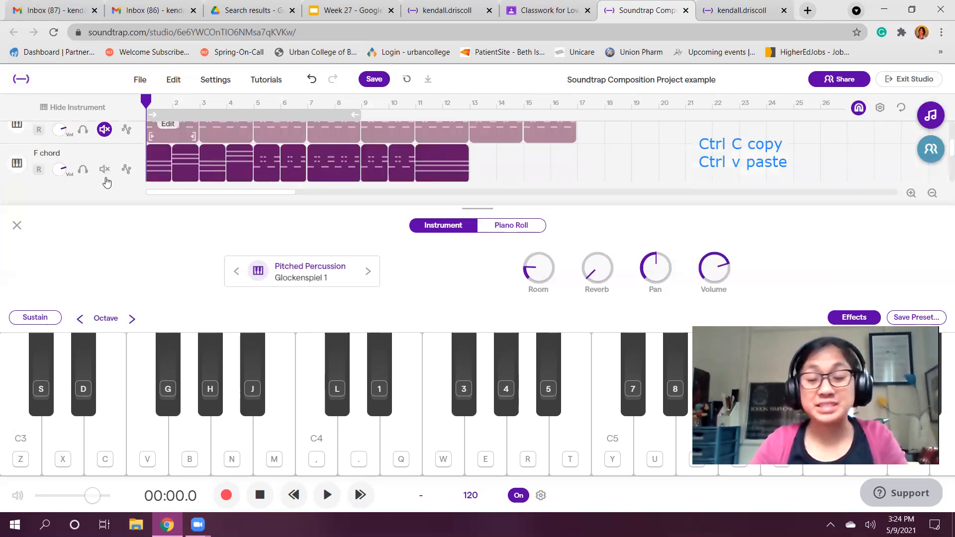
{"action": "scroll", "coordinate": [151, 155], "scroll_direction": "down", "scroll_amount": 1}
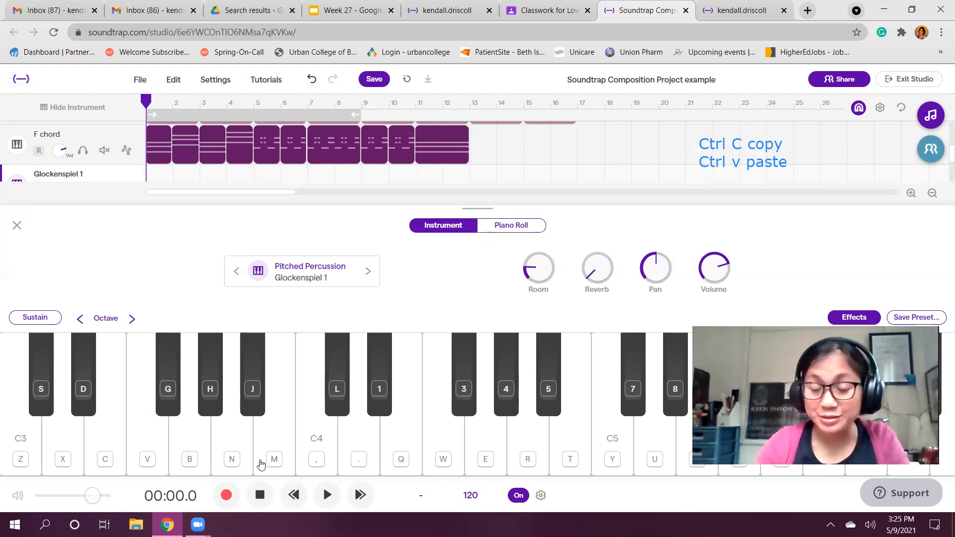
{"action": "left_click", "coordinate": [227, 497]}
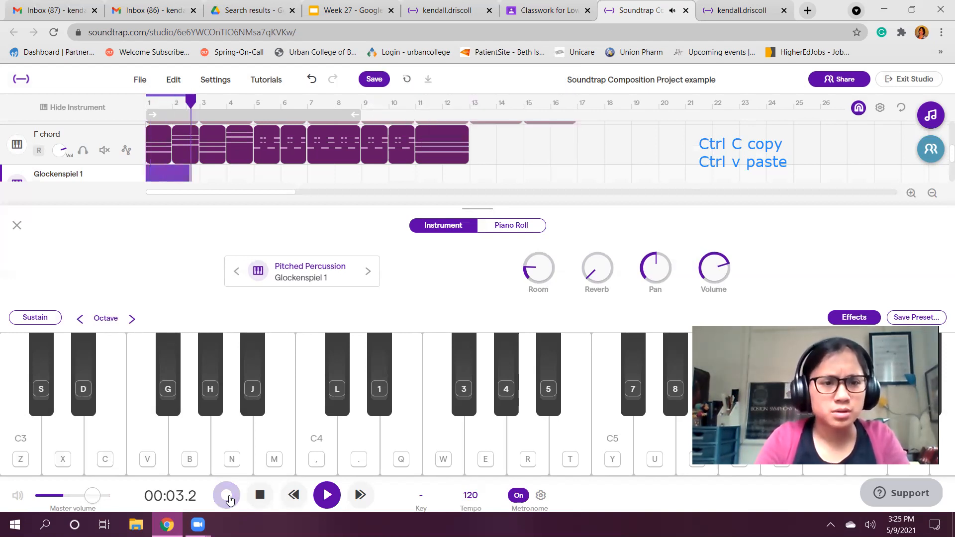
{"action": "key", "text": "comma"}
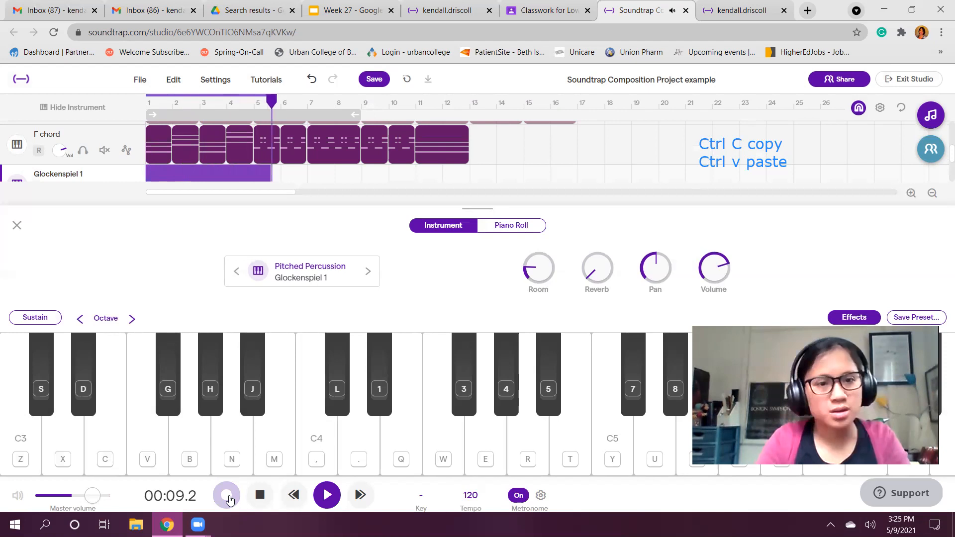
{"action": "key", "text": "comma"}
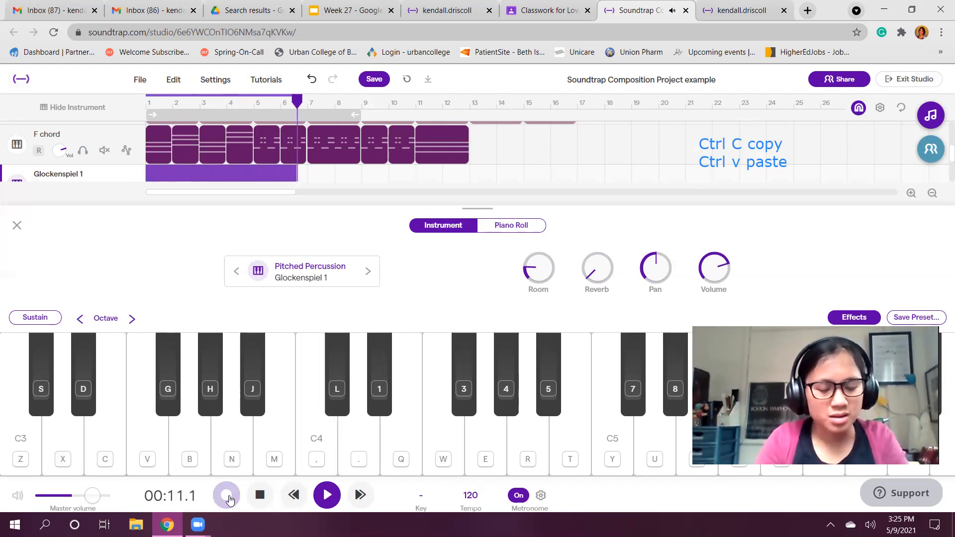
{"action": "key", "text": "w"}
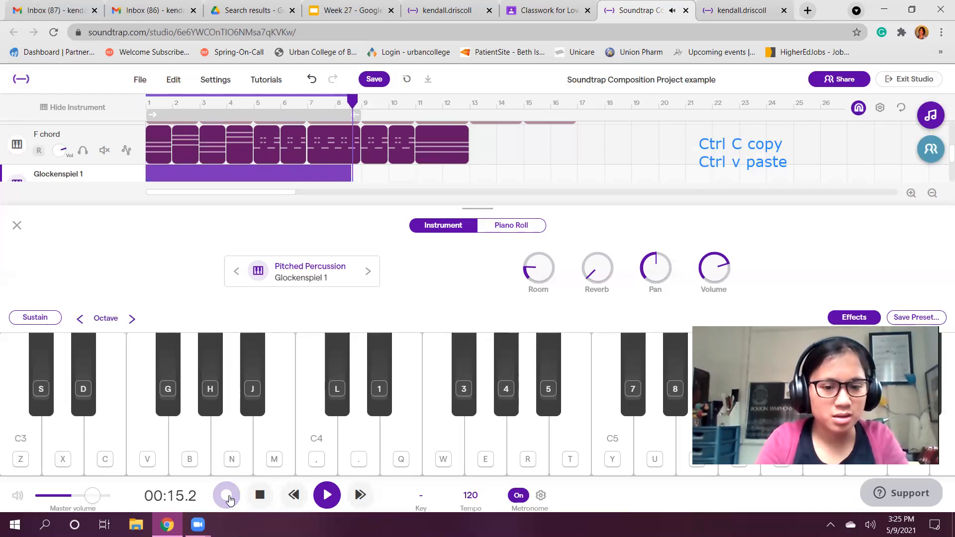
{"action": "key", "text": "e"}
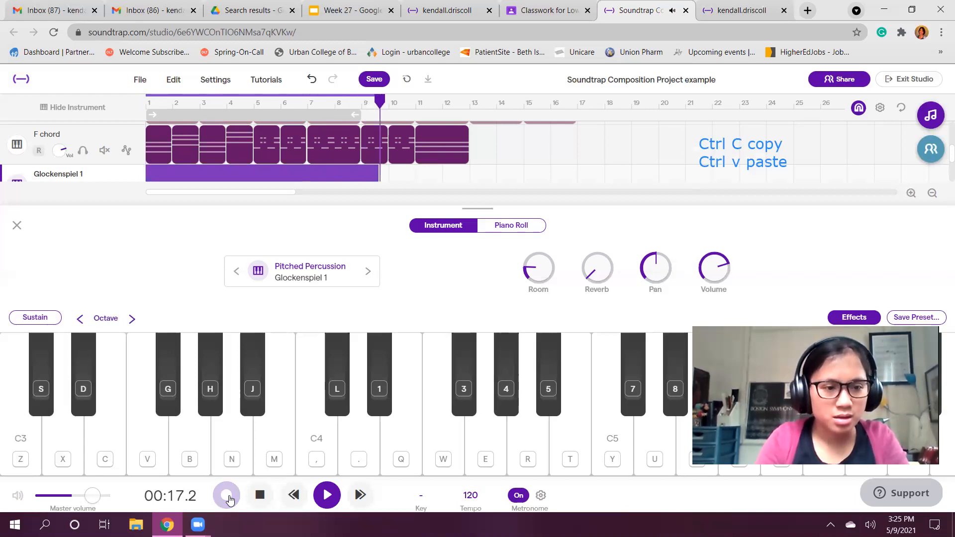
{"action": "key", "text": "w"}
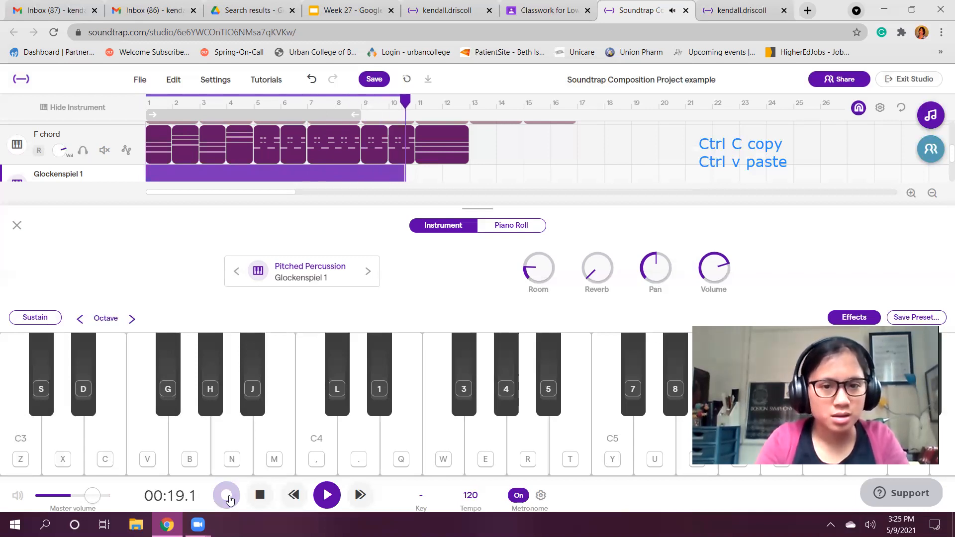
{"action": "key", "text": "q"}
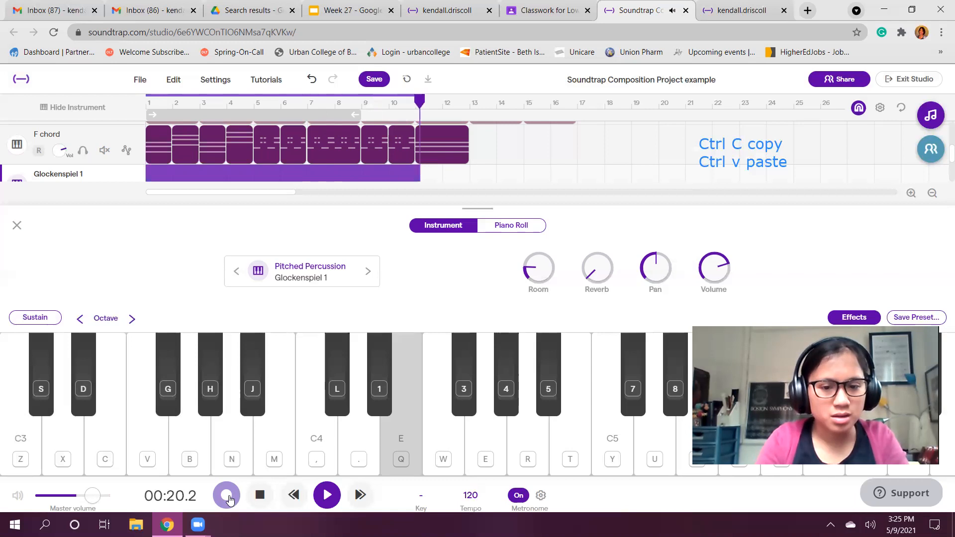
{"action": "left_click", "coordinate": [260, 496]}
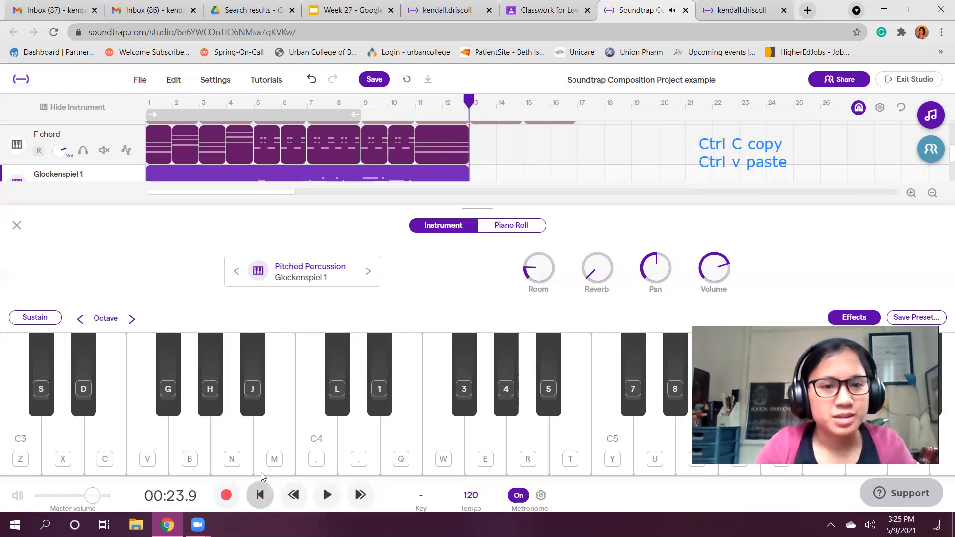
Step: Hide the virtual piano, play back the recorded melody from bar 1 and stop it at bar 12
{"action": "left_click", "coordinate": [20, 233]}
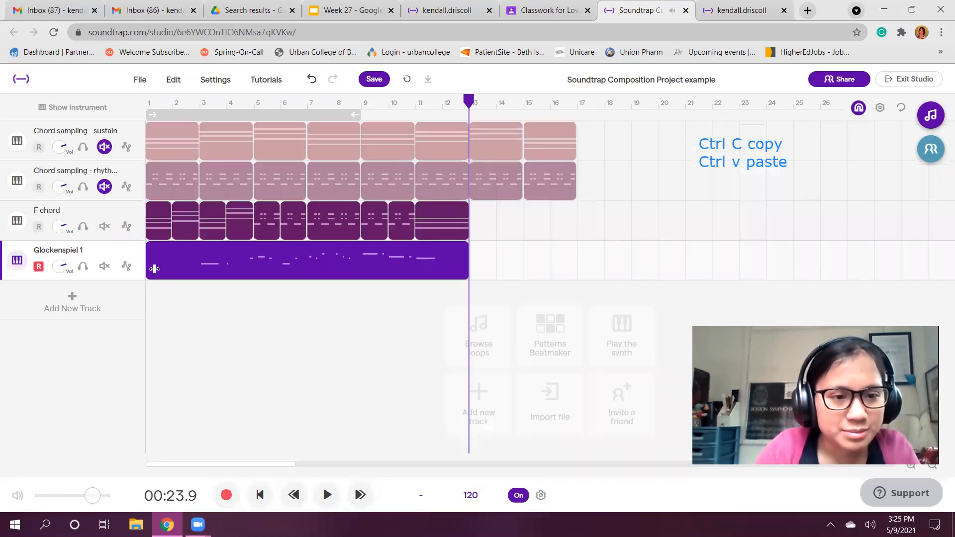
{"action": "left_click", "coordinate": [152, 104]}
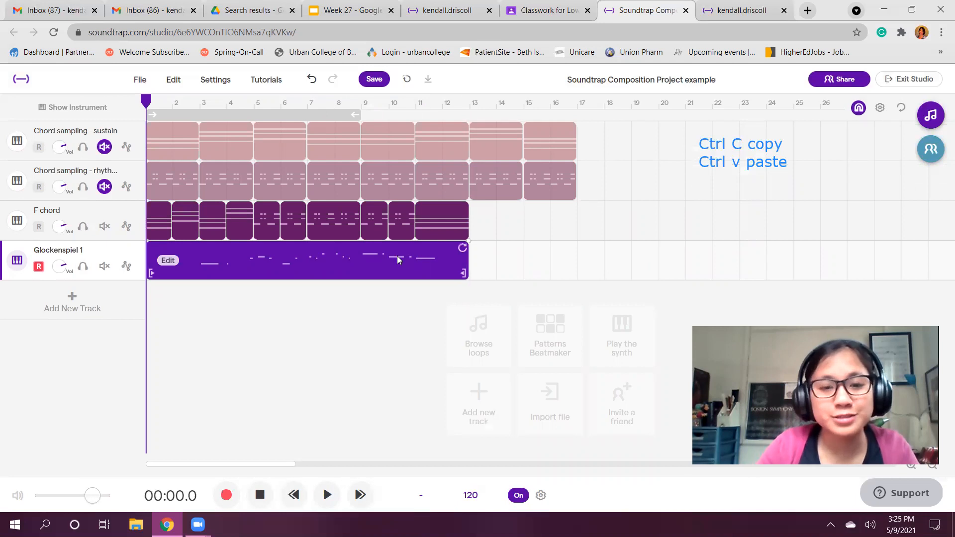
{"action": "left_click", "coordinate": [326, 495]}
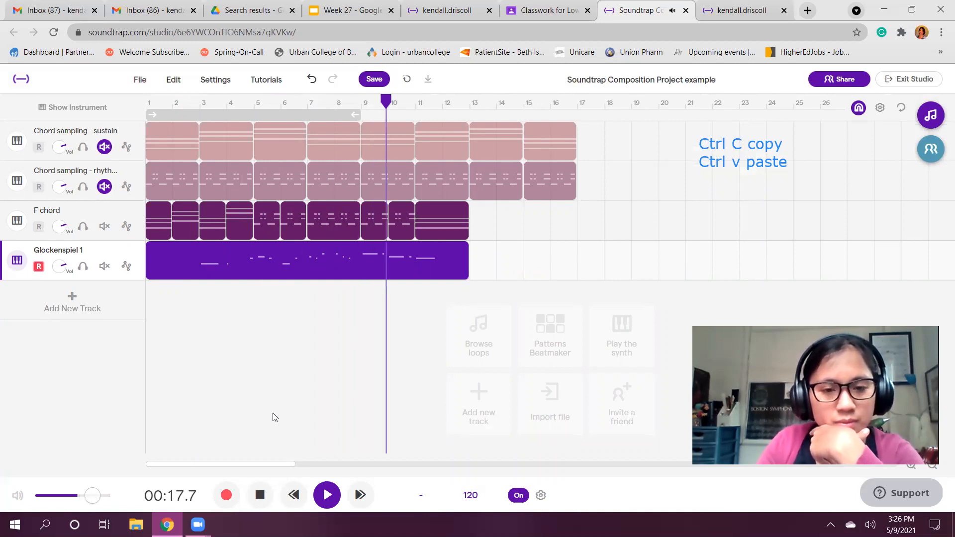
{"action": "left_click", "coordinate": [257, 498]}
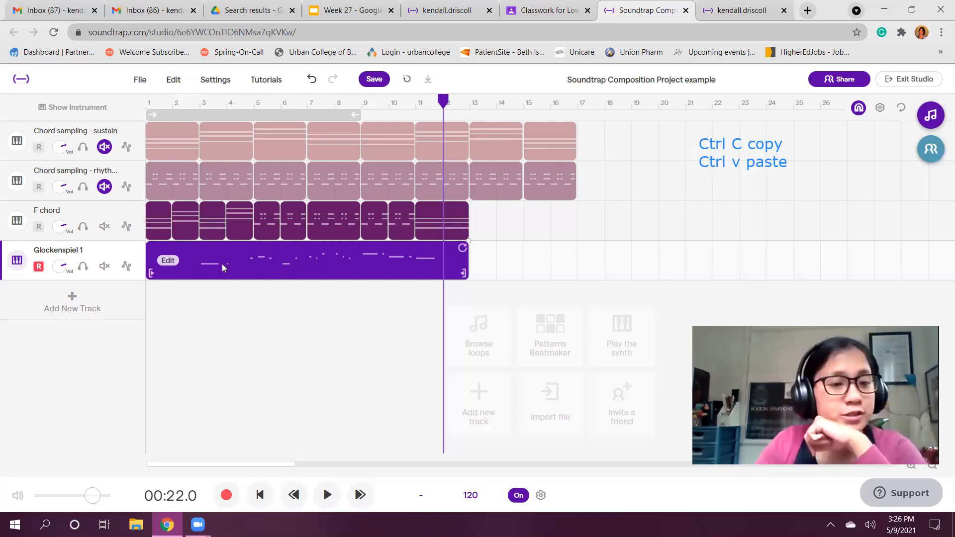
Step: Quantize the recorded Glockenspiel 1 region to 1/8 notes and try playing it from bar 3
{"action": "right_click", "coordinate": [175, 267]}
{"action": "mouse_move", "coordinate": [246, 383]}
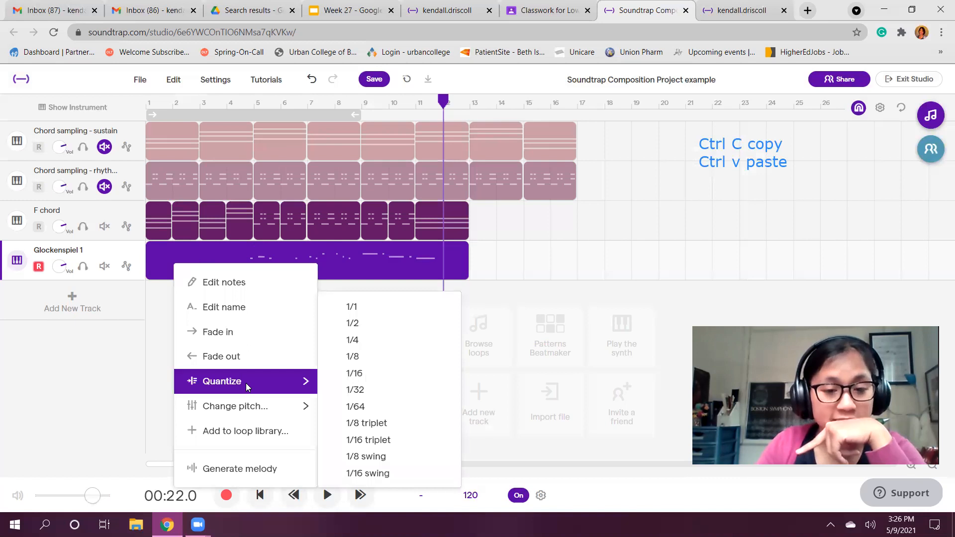
{"action": "left_click", "coordinate": [361, 357]}
{"action": "left_click", "coordinate": [309, 355]}
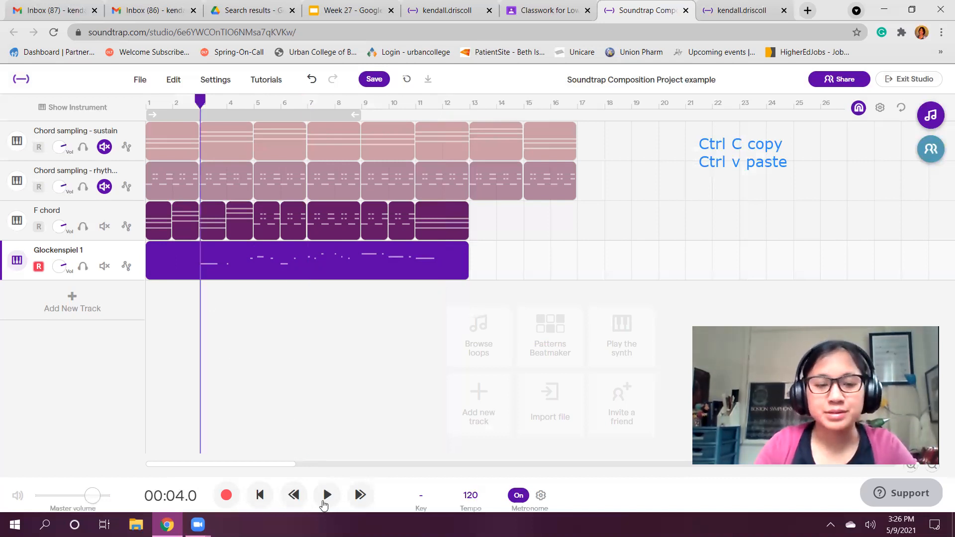
{"action": "left_click", "coordinate": [323, 500]}
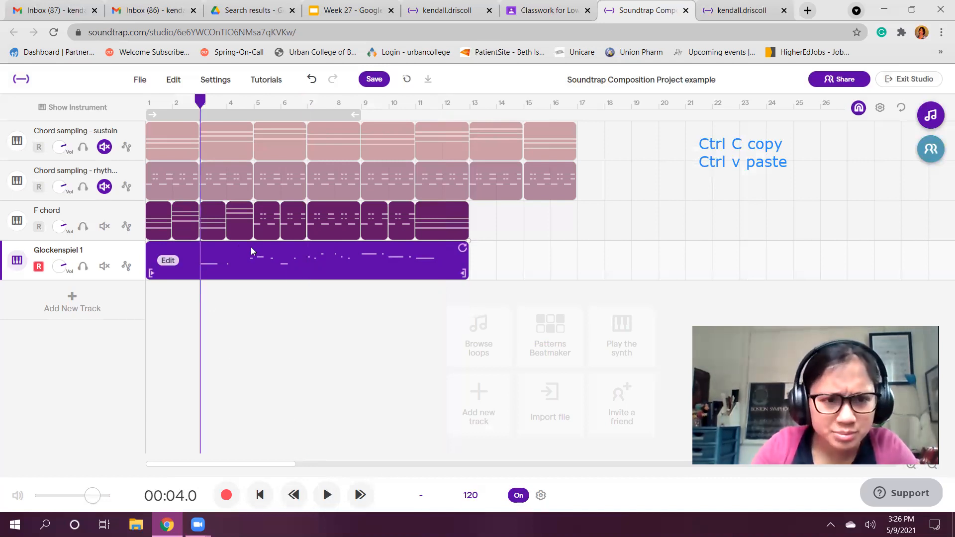
Step: Split the Glockenspiel 1 region at the start of bar 5
{"action": "left_click", "coordinate": [307, 246]}
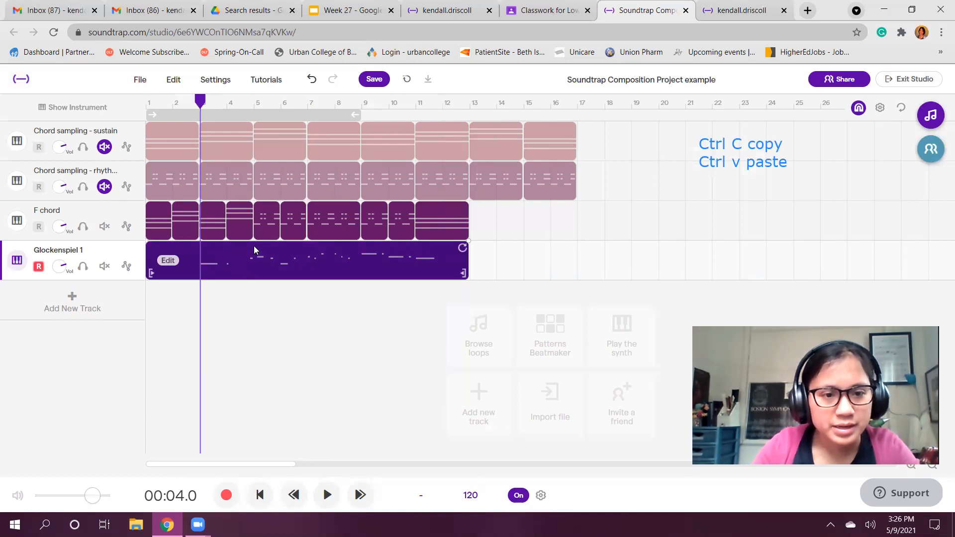
{"action": "left_click", "coordinate": [272, 142]}
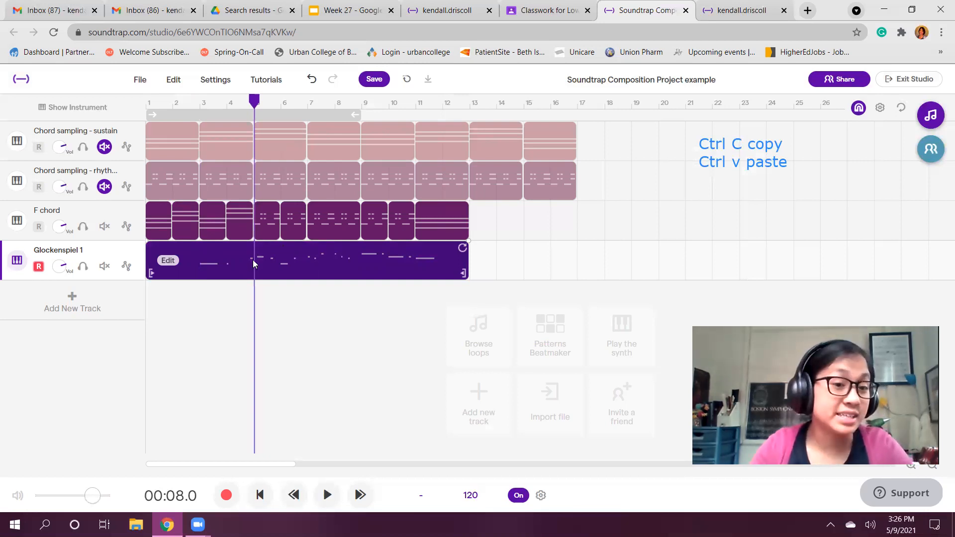
{"action": "right_click", "coordinate": [253, 265]}
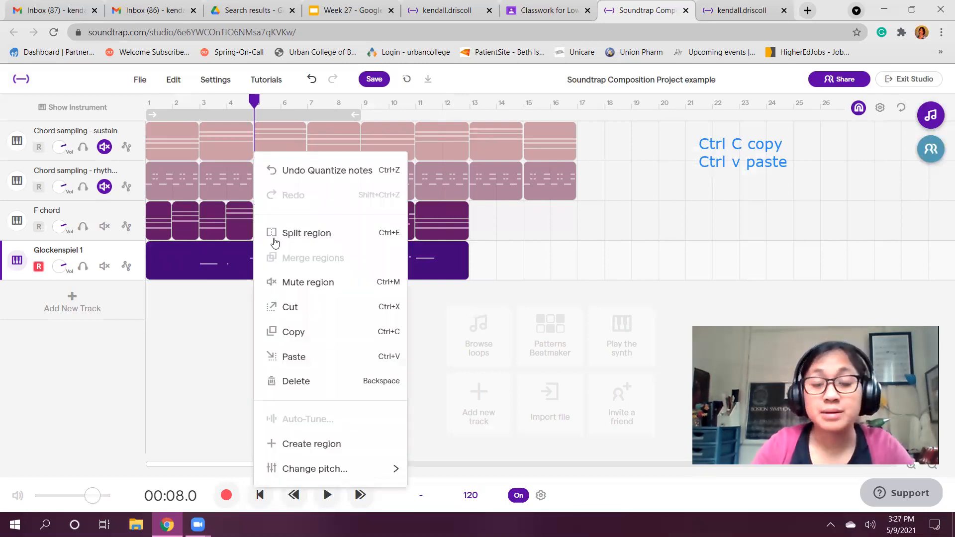
{"action": "left_click", "coordinate": [283, 238]}
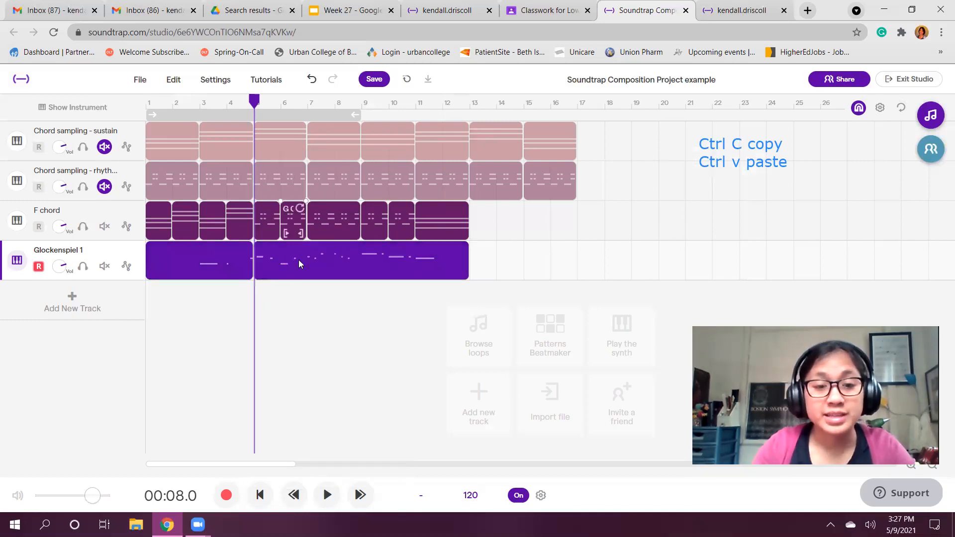
Step: Split the second Glockenspiel 1 region at the start of bar 9 and delete the piece between bars 5 and 9
{"action": "left_click", "coordinate": [360, 237]}
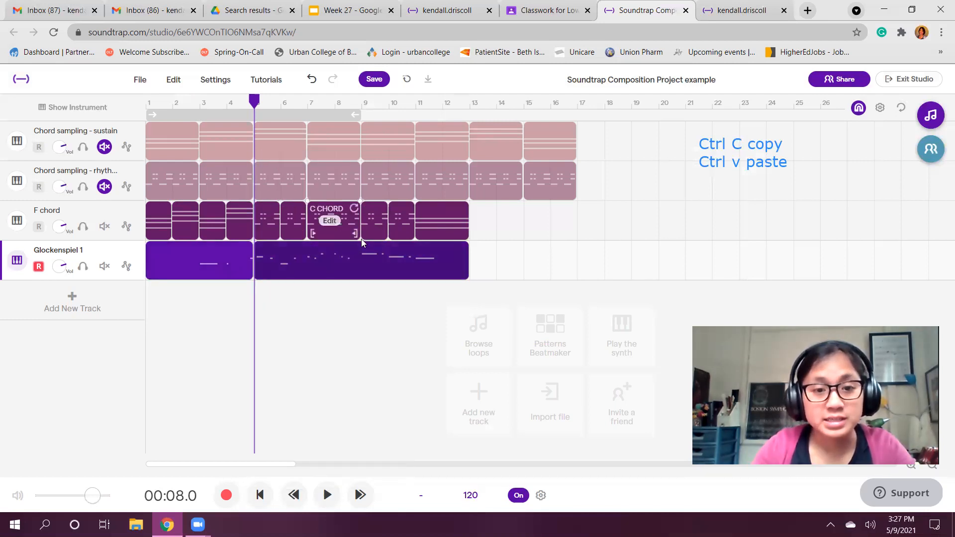
{"action": "left_click", "coordinate": [361, 108]}
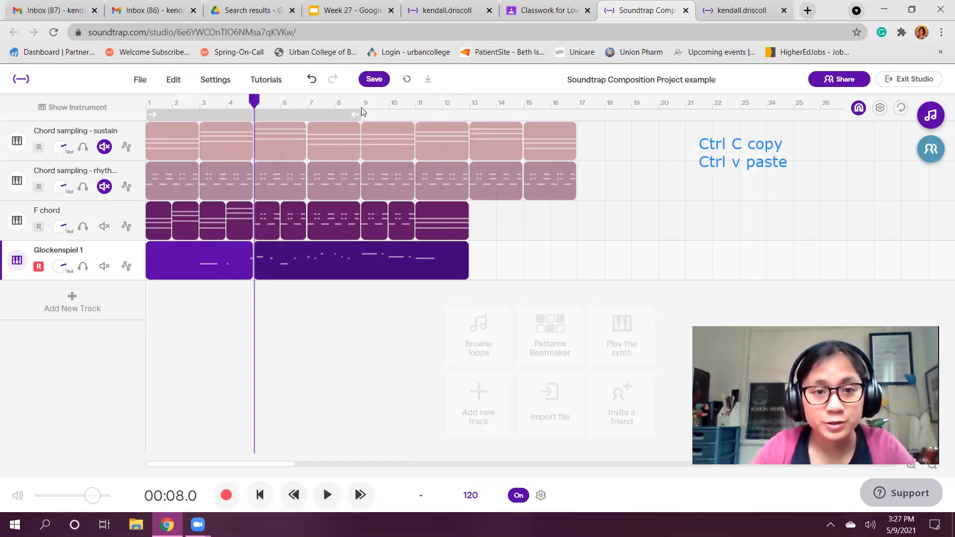
{"action": "right_click", "coordinate": [356, 264]}
{"action": "left_click", "coordinate": [398, 329]}
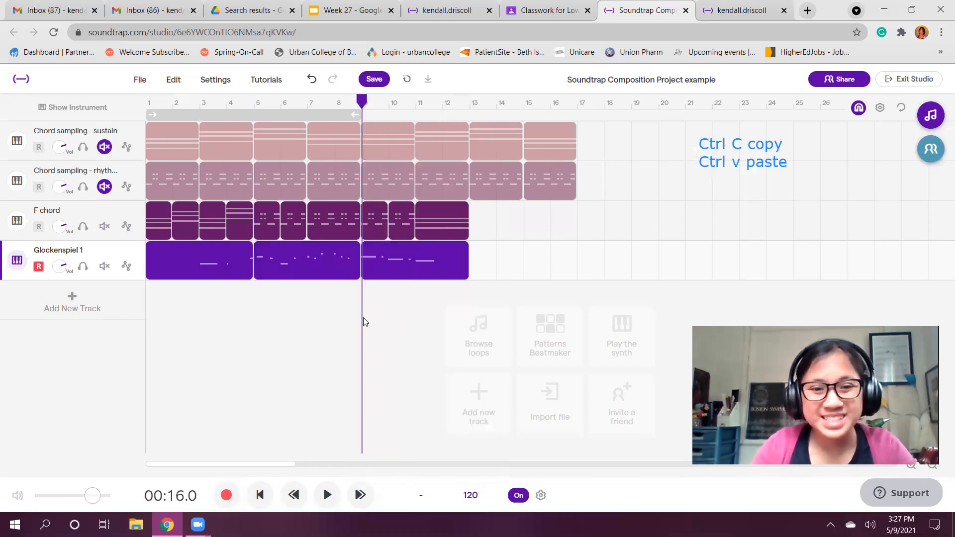
{"action": "left_click", "coordinate": [323, 263]}
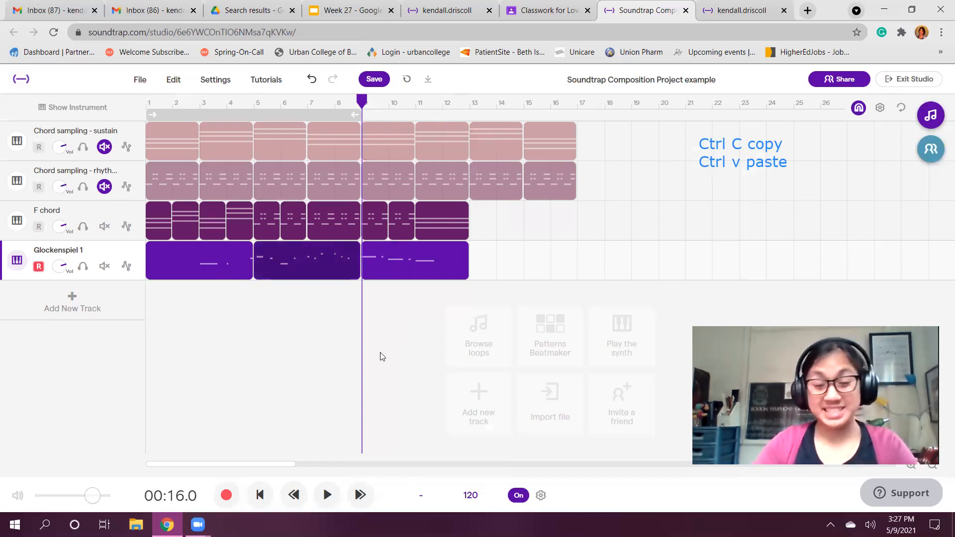
{"action": "key", "text": "Delete"}
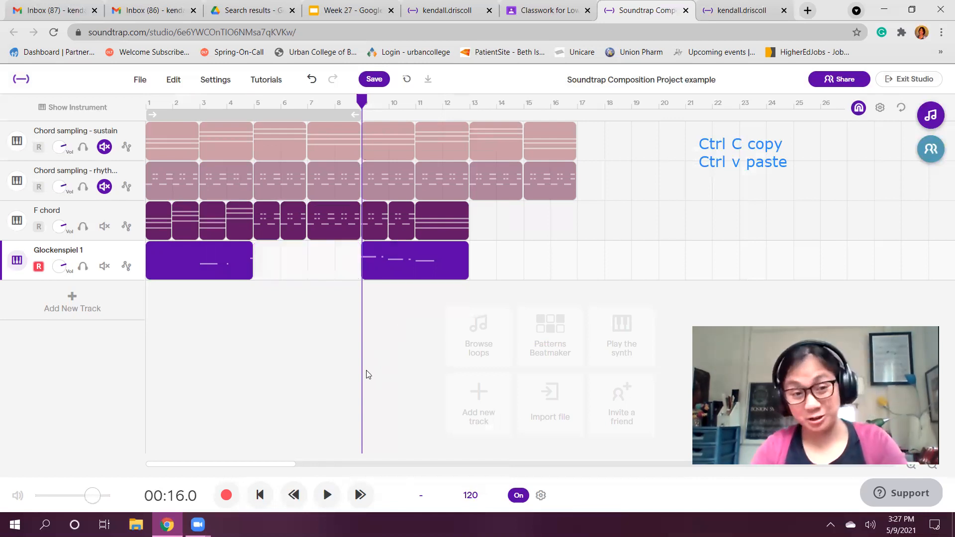
Step: Play the arrangement from the start with the glockenspiel gap in bars 5 to 8, stopping at bar 12
{"action": "left_click", "coordinate": [155, 304]}
{"action": "left_click", "coordinate": [327, 495]}
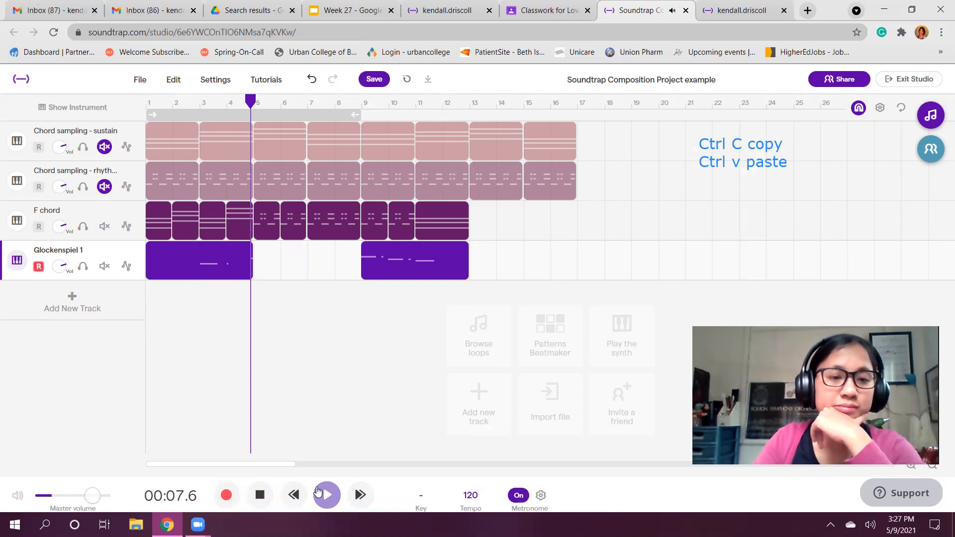
{"action": "left_click", "coordinate": [259, 494]}
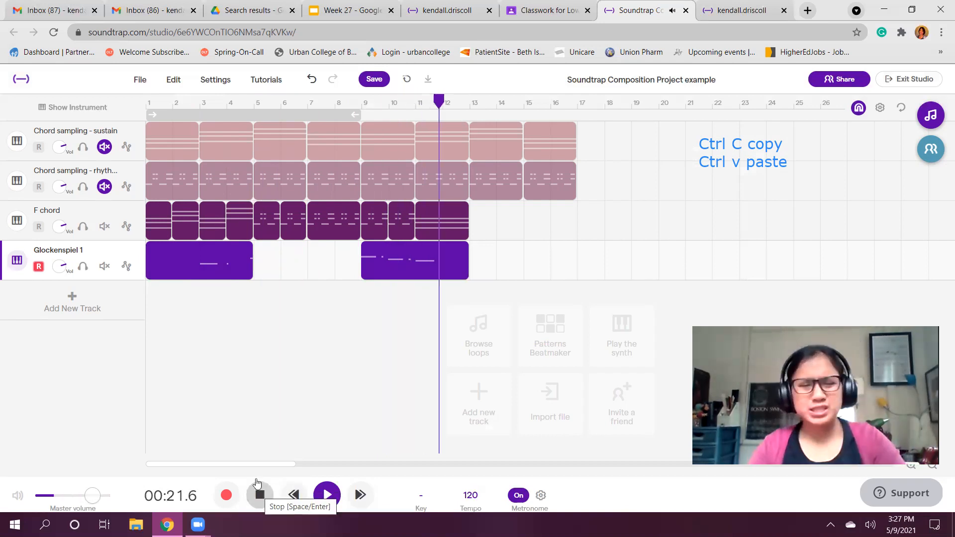
{"action": "left_click", "coordinate": [259, 494]}
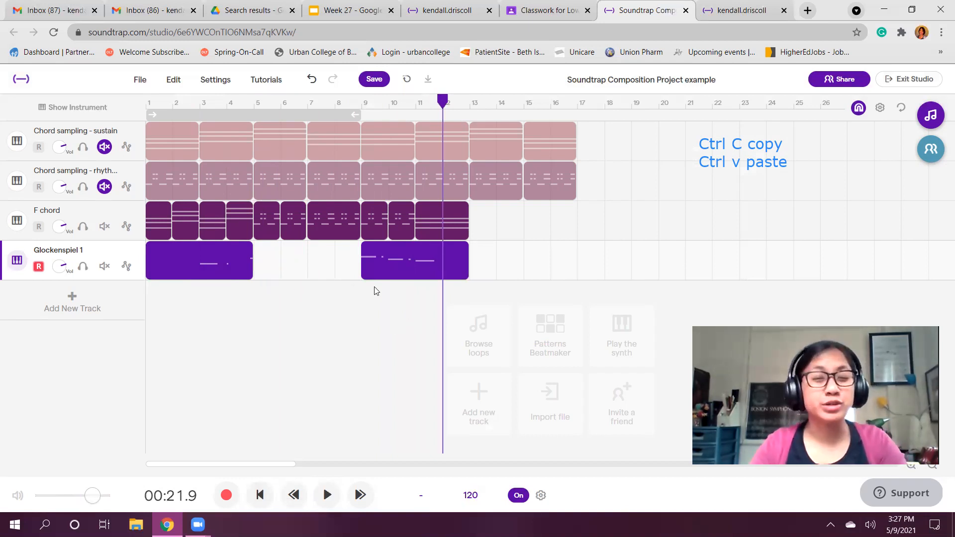
Step: Select both remaining Glockenspiel 1 regions together and delete them
{"action": "mouse_move", "coordinate": [389, 267]}
{"action": "left_click_drag", "start_coordinate": [417, 293], "coordinate": [194, 271]}
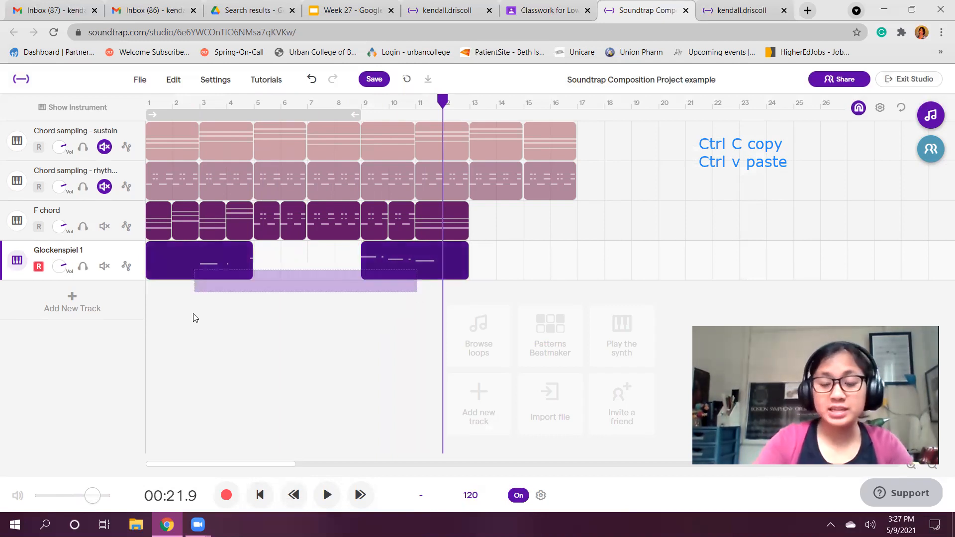
{"action": "left_click_drag", "start_coordinate": [194, 318], "coordinate": [194, 318]}
{"action": "key", "text": "Delete"}
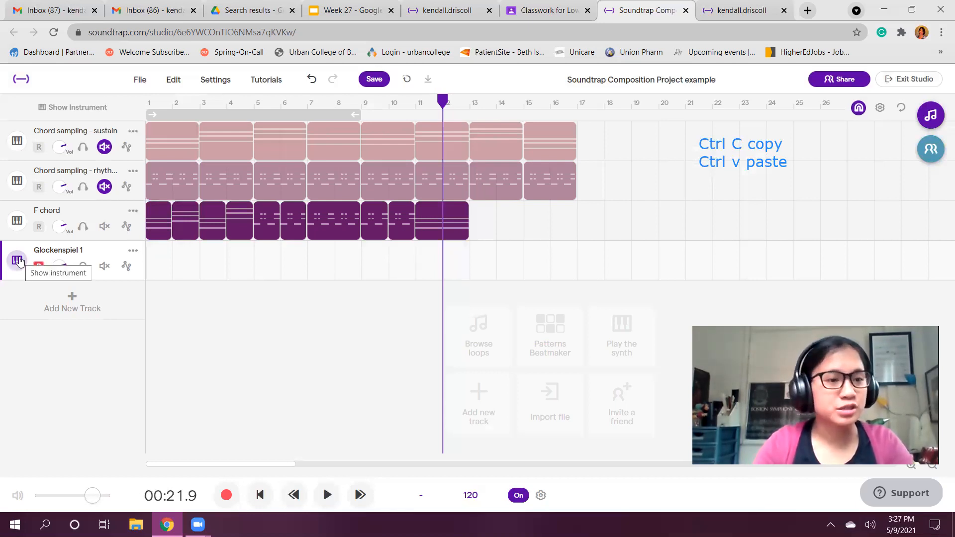
Step: Reopen the Glockenspiel 1 instrument with the playhead at the start of bar 1 and raise its volume to maximum
{"action": "left_click", "coordinate": [19, 261]}
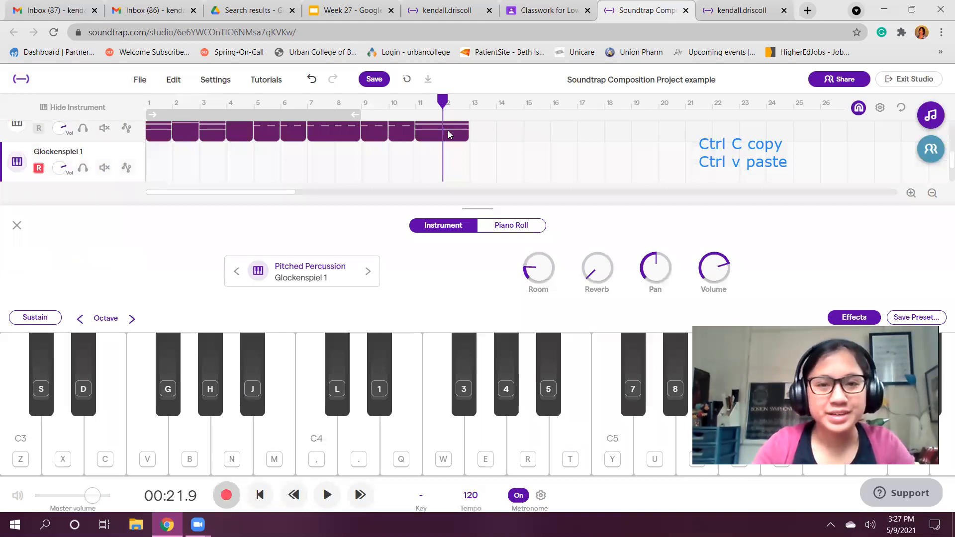
{"action": "left_click_drag", "start_coordinate": [322, 105], "coordinate": [110, 114]}
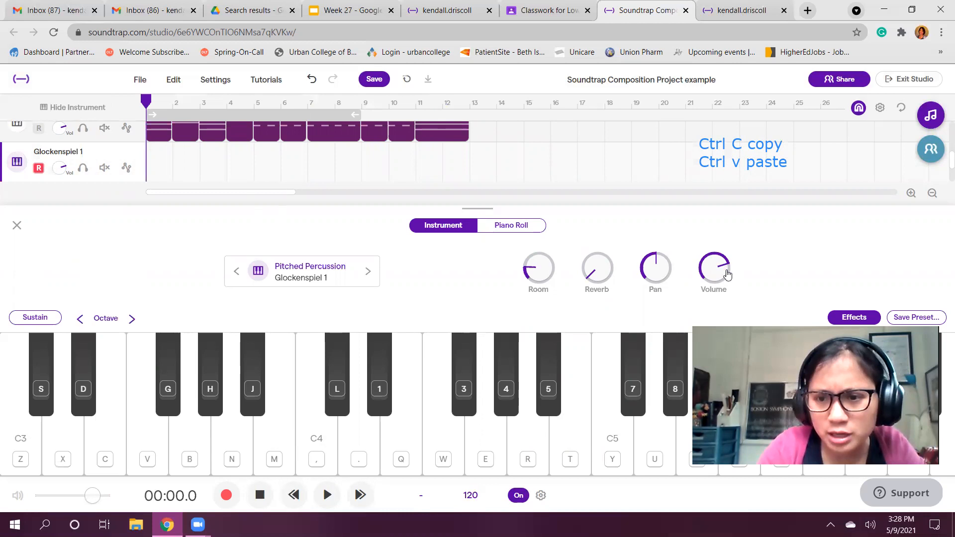
{"action": "left_click_drag", "start_coordinate": [727, 281], "coordinate": [718, 194]}
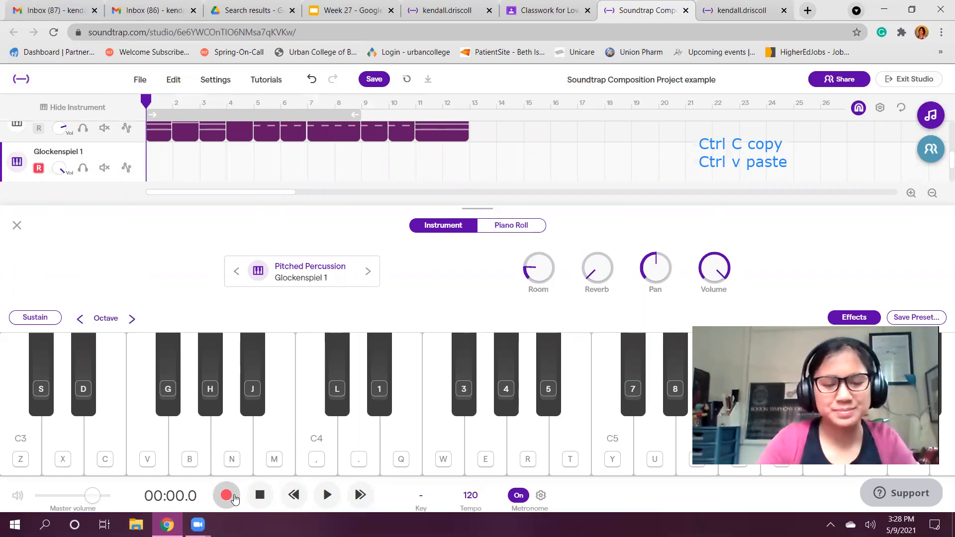
Step: Record a new Glockenspiel 1 take from bar 1 using C4, E, F, G and A, with sustain on from about bar 9, stopping in bar 12
{"action": "left_click", "coordinate": [227, 496]}
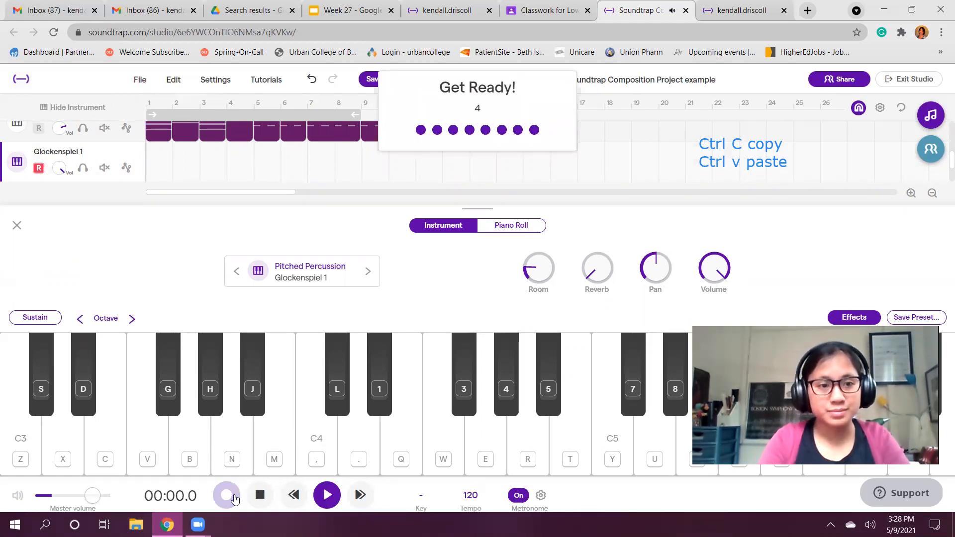
{"action": "key", "text": "comma"}
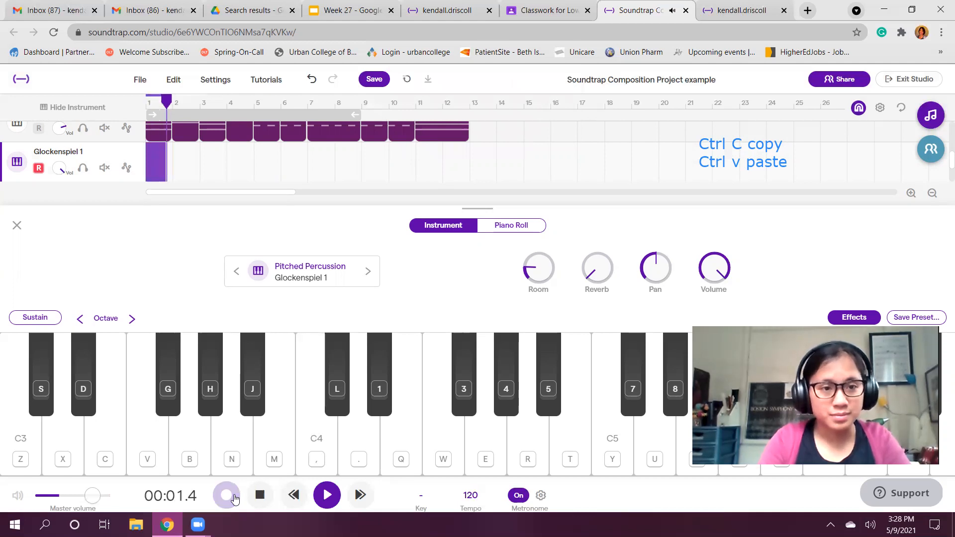
{"action": "key", "text": "comma"}
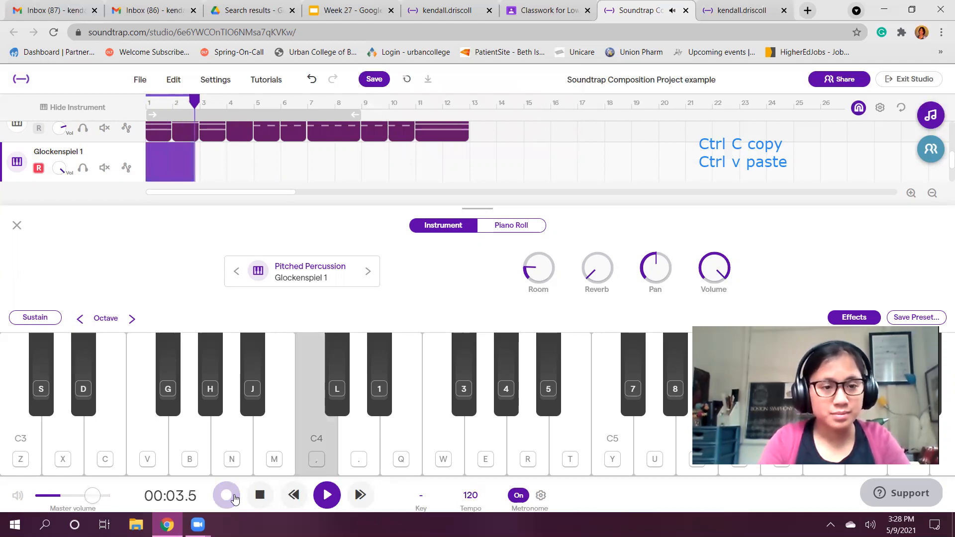
{"action": "key", "text": "e"}
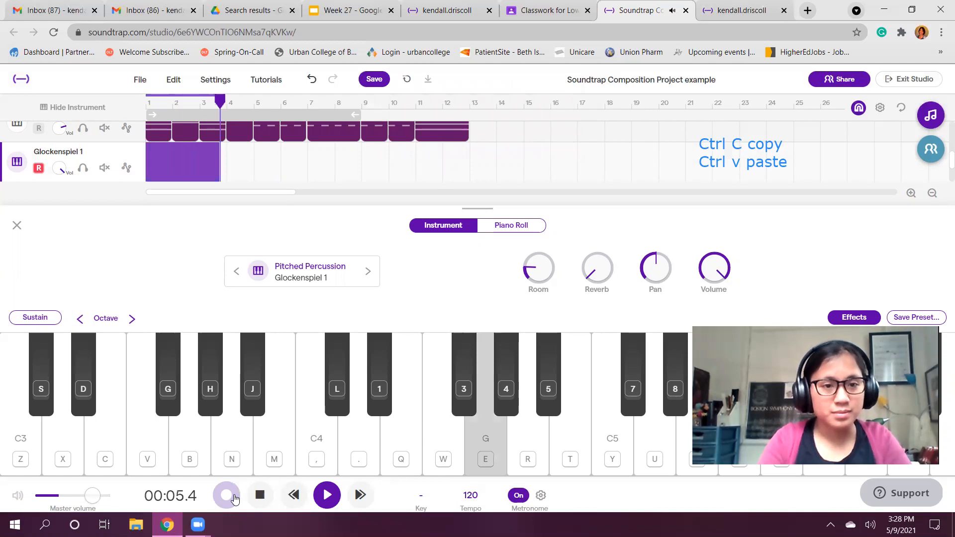
{"action": "key", "text": "w"}
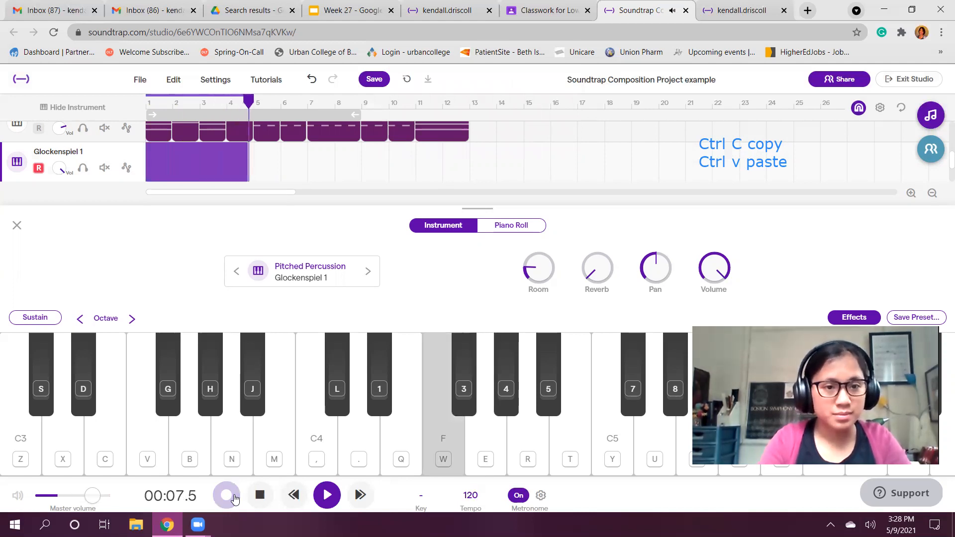
{"action": "key", "text": "q"}
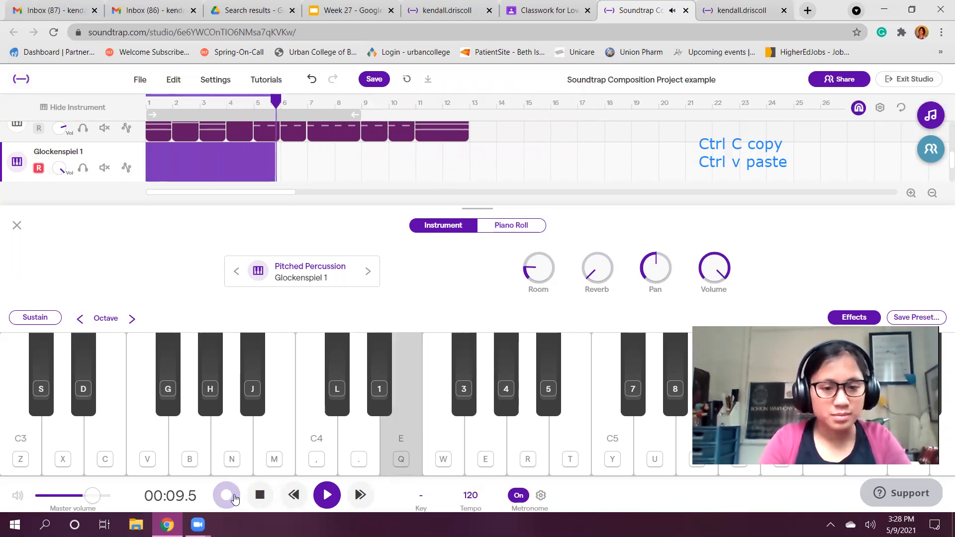
{"action": "key", "text": "w"}
{"action": "key", "text": "e"}
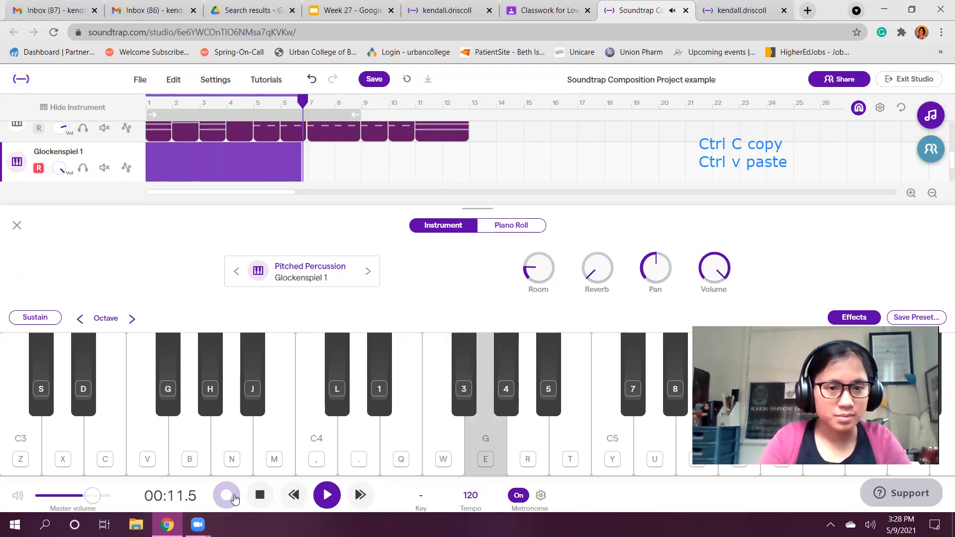
{"action": "key", "text": "w"}
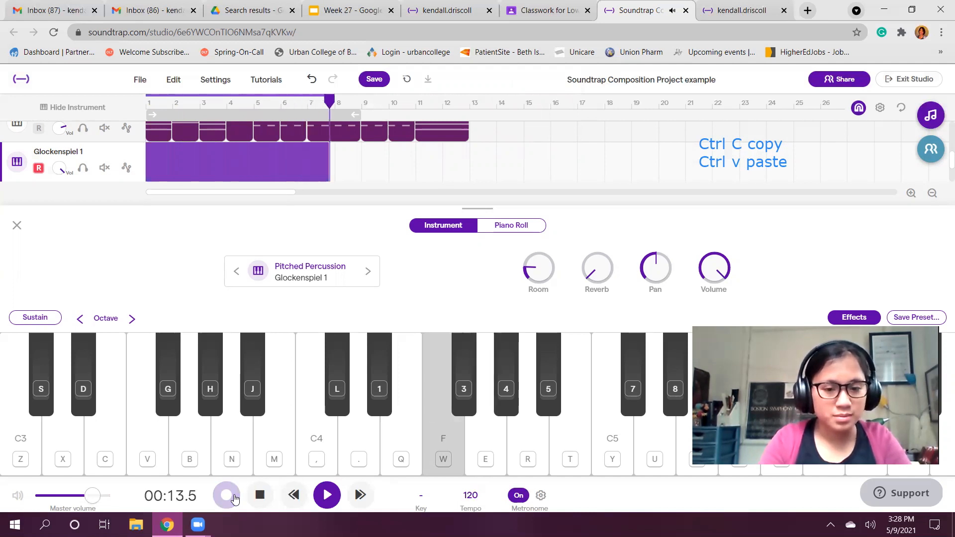
{"action": "key", "text": "q"}
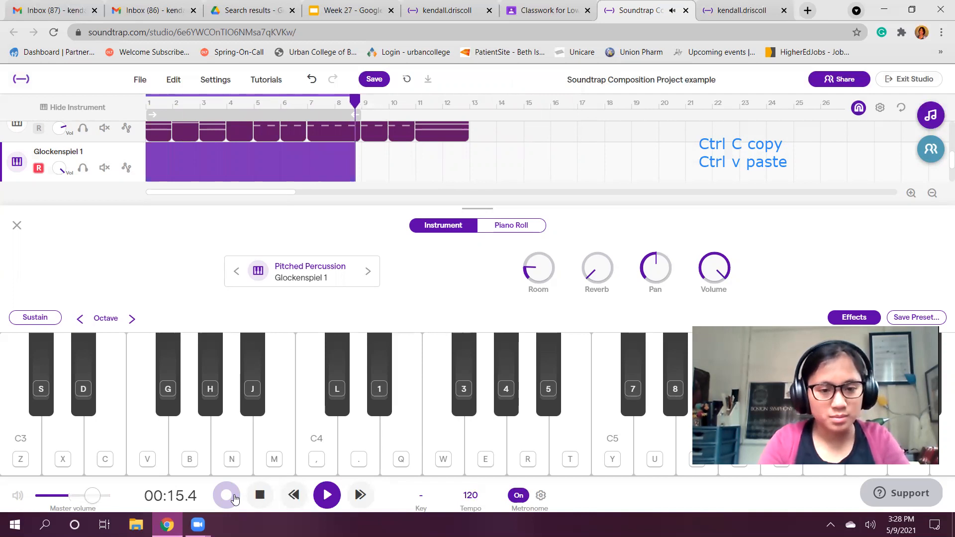
{"action": "key", "text": "comma"}
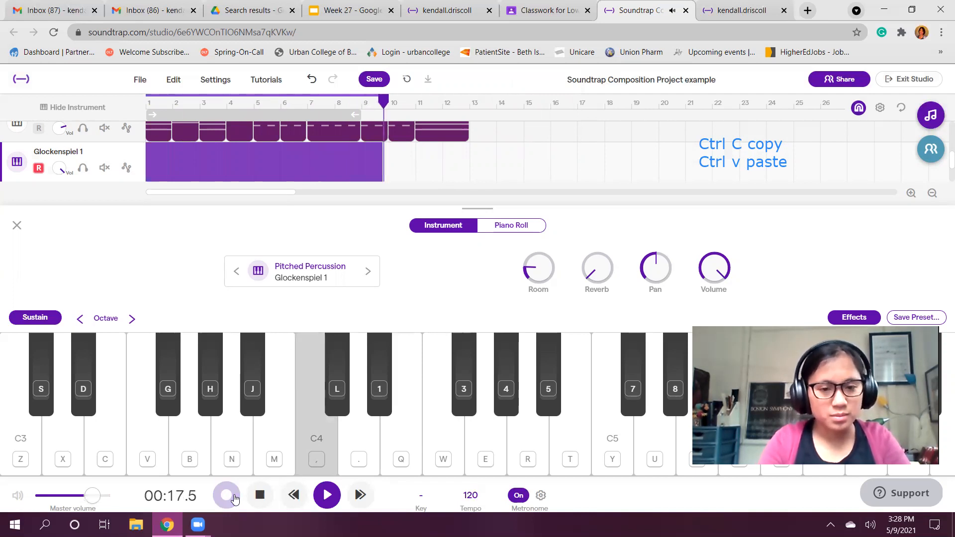
{"action": "key", "text": "r"}
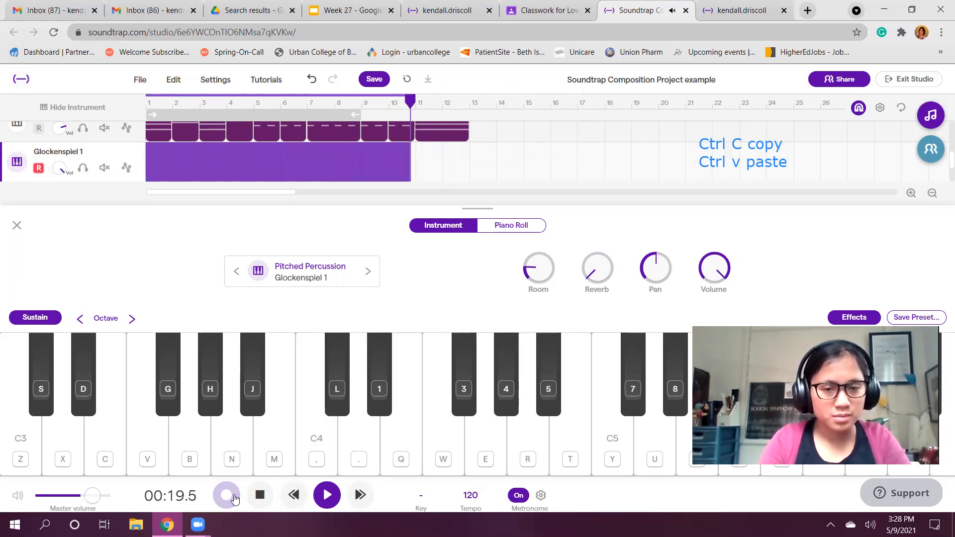
{"action": "key", "text": "e"}
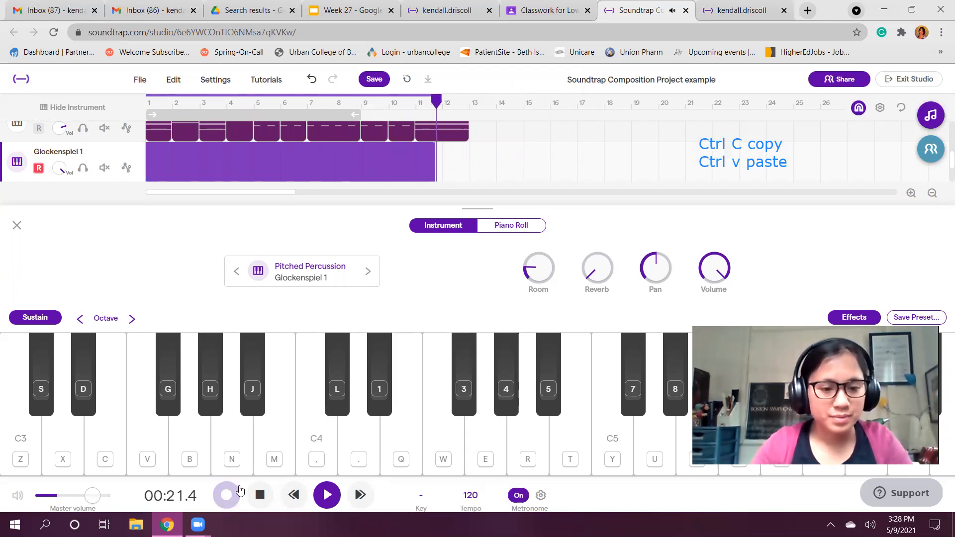
{"action": "left_click", "coordinate": [233, 500]}
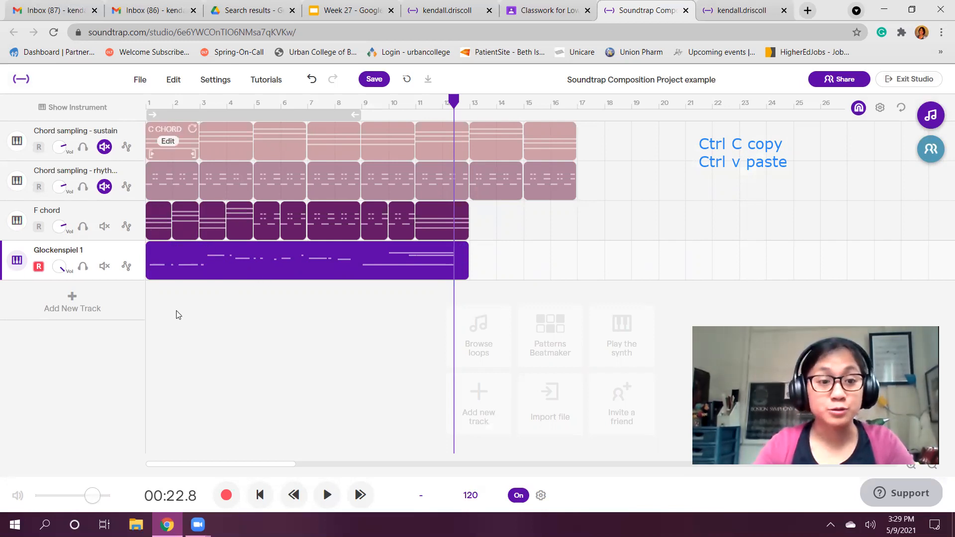
Step: Open the recorded Glockenspiel 1 region's notes for editing and make the first C4 note fill bar 1 from start to end
{"action": "left_click_drag", "start_coordinate": [152, 304], "coordinate": [214, 307]}
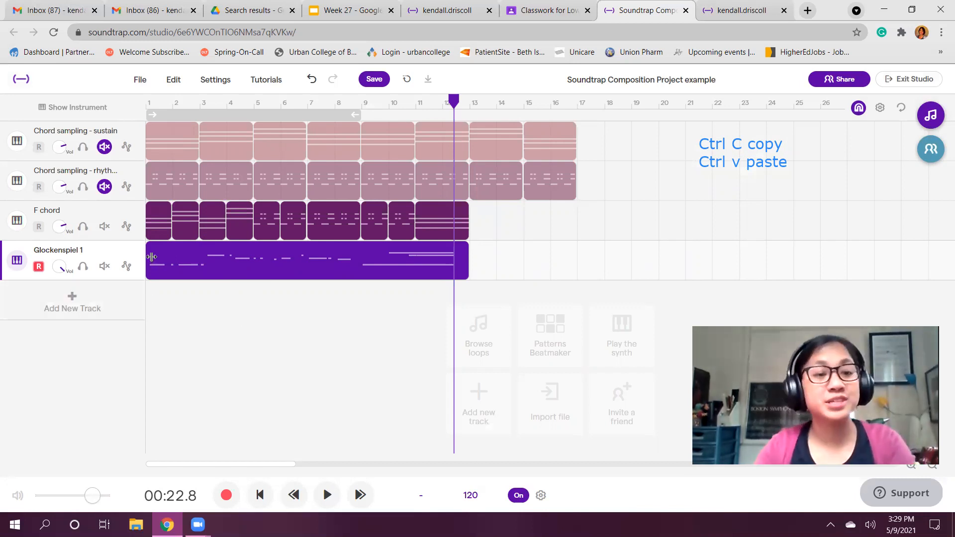
{"action": "mouse_move", "coordinate": [167, 262]}
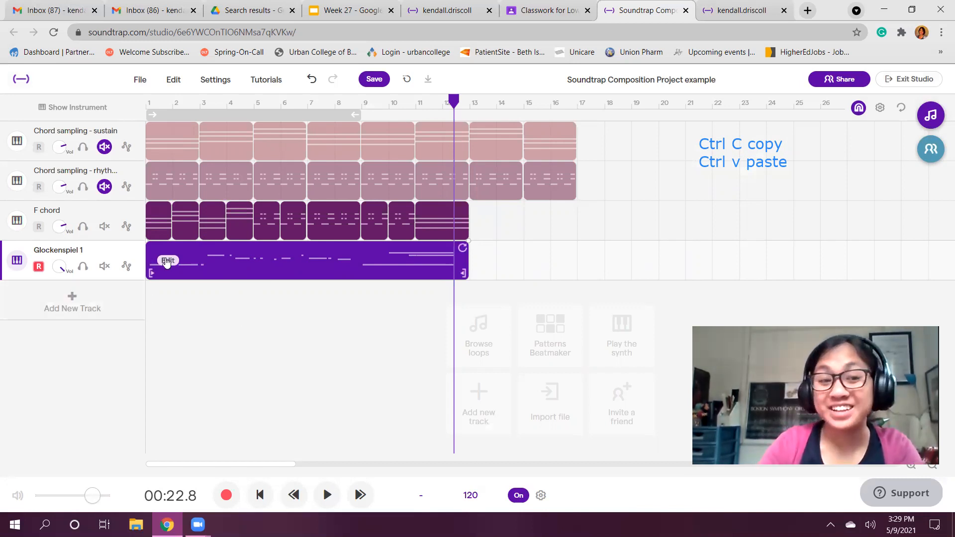
{"action": "left_click", "coordinate": [166, 260]}
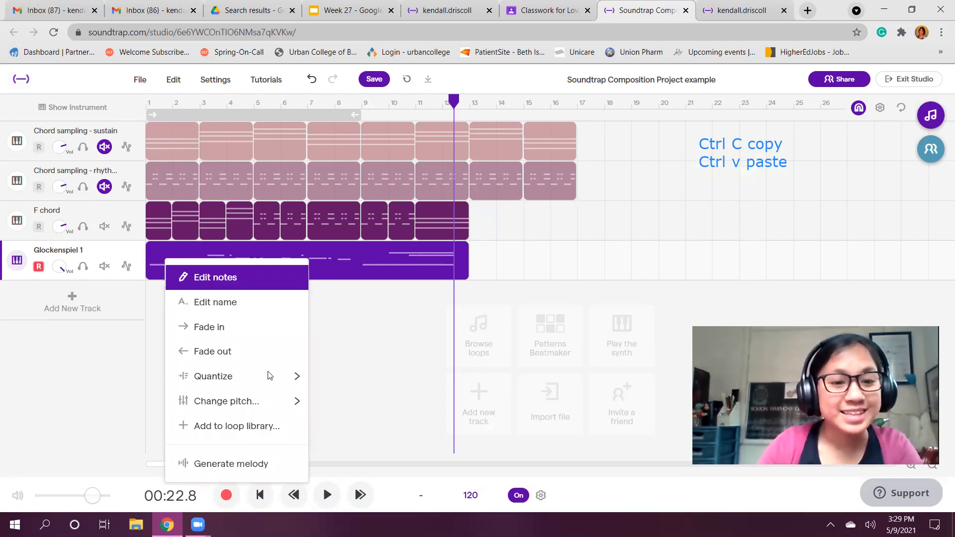
{"action": "left_click", "coordinate": [204, 278]}
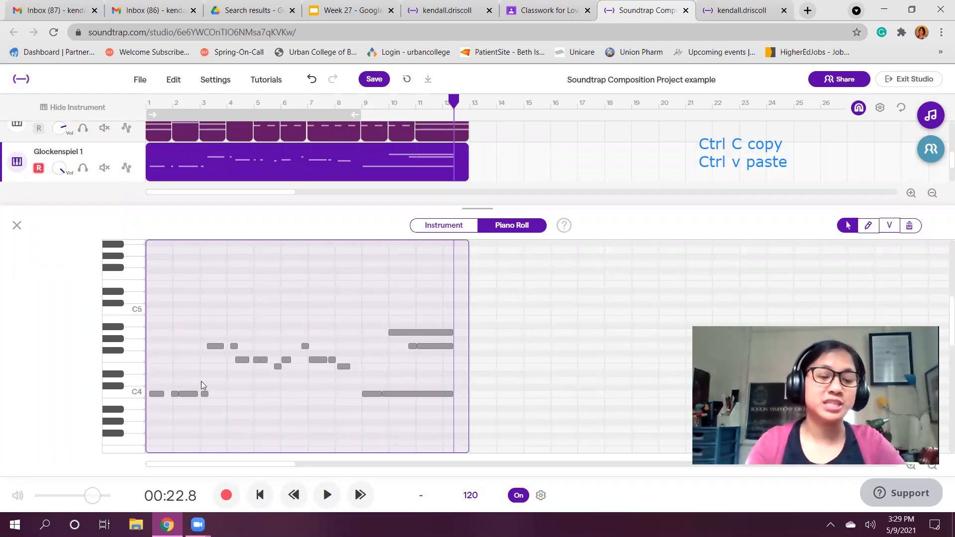
{"action": "left_click", "coordinate": [158, 396]}
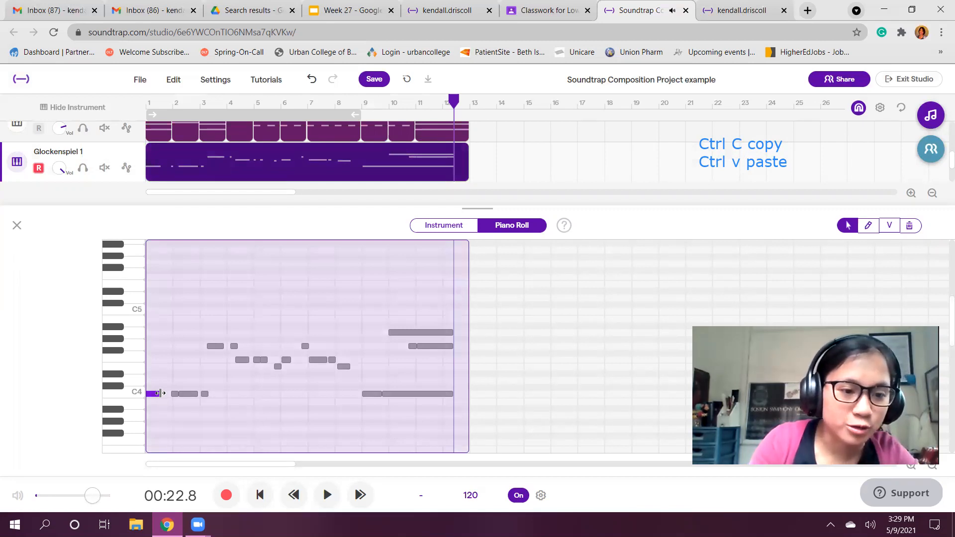
{"action": "left_click_drag", "start_coordinate": [159, 394], "coordinate": [173, 393]}
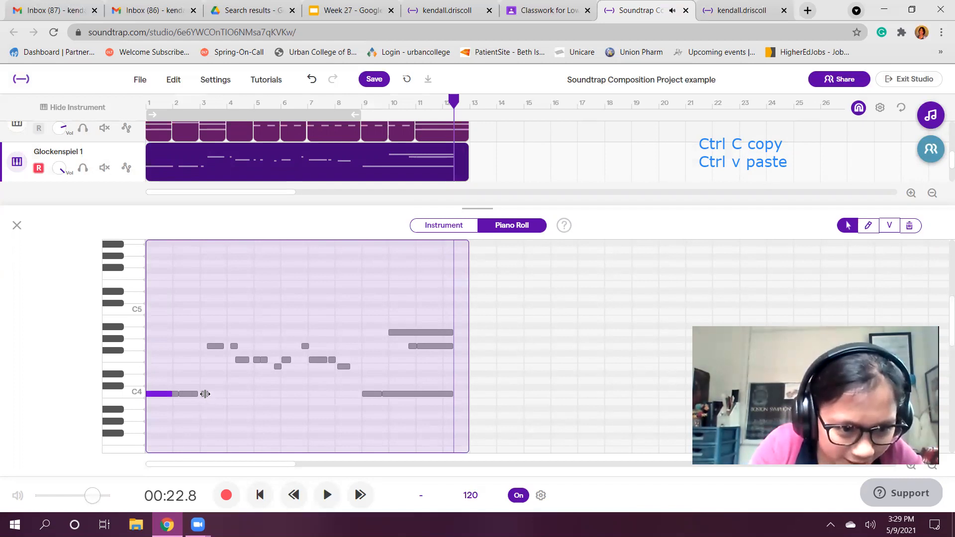
Step: Align the short C4 note in bar 3 with the start of that bar and close the note editor
{"action": "left_click", "coordinate": [205, 395]}
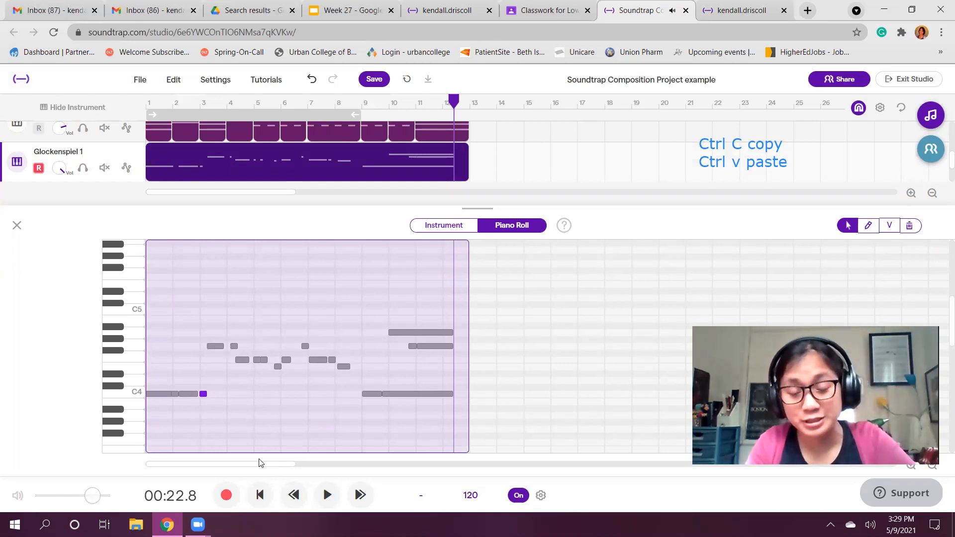
{"action": "left_click", "coordinate": [17, 225]}
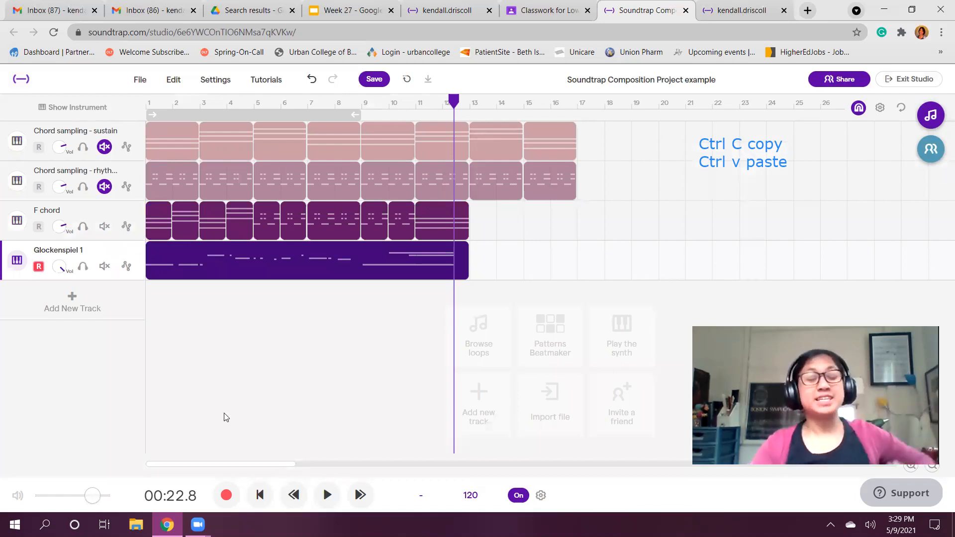
{"action": "left_click", "coordinate": [209, 219]}
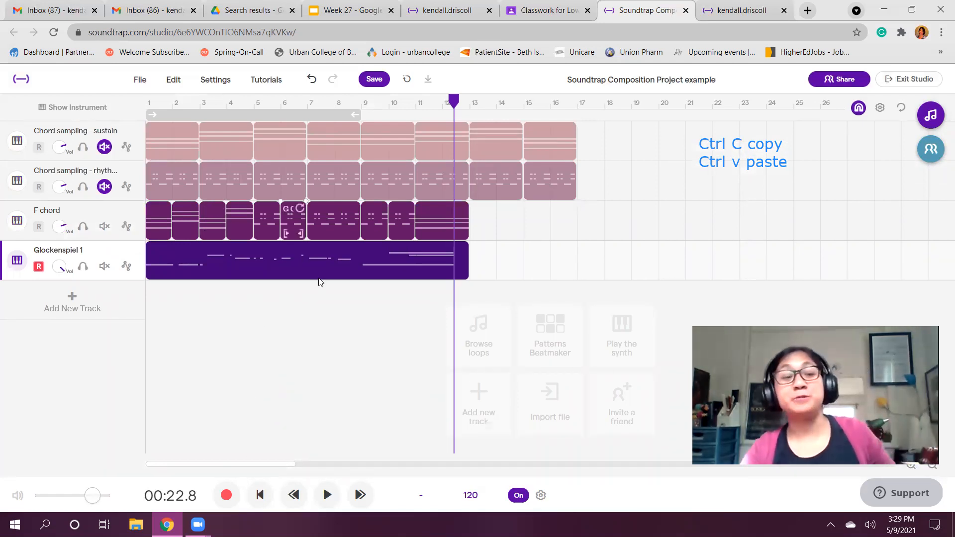